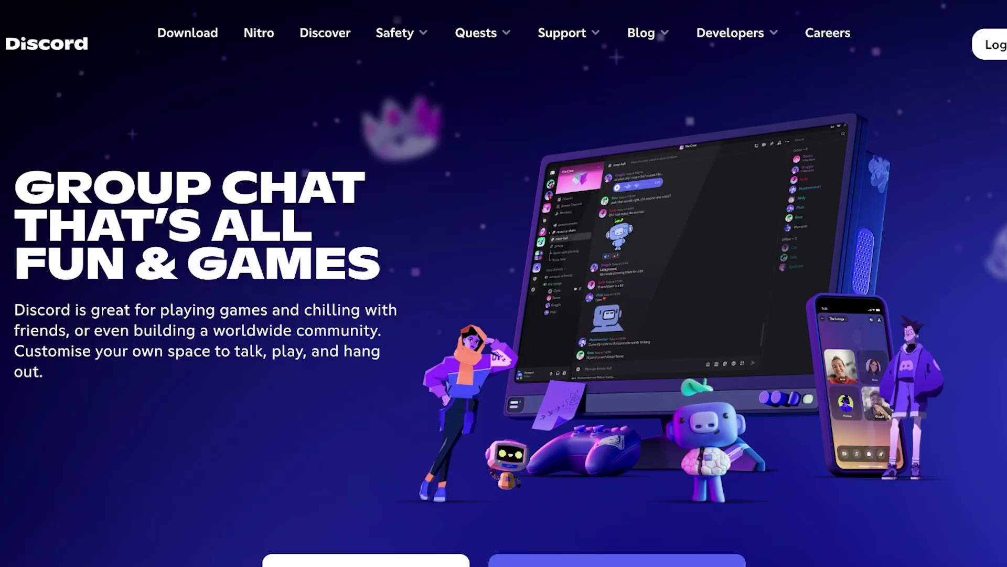
- Scroll up and down through the feature sections of the Discord homepage
scroll(504, 284, down, 1)
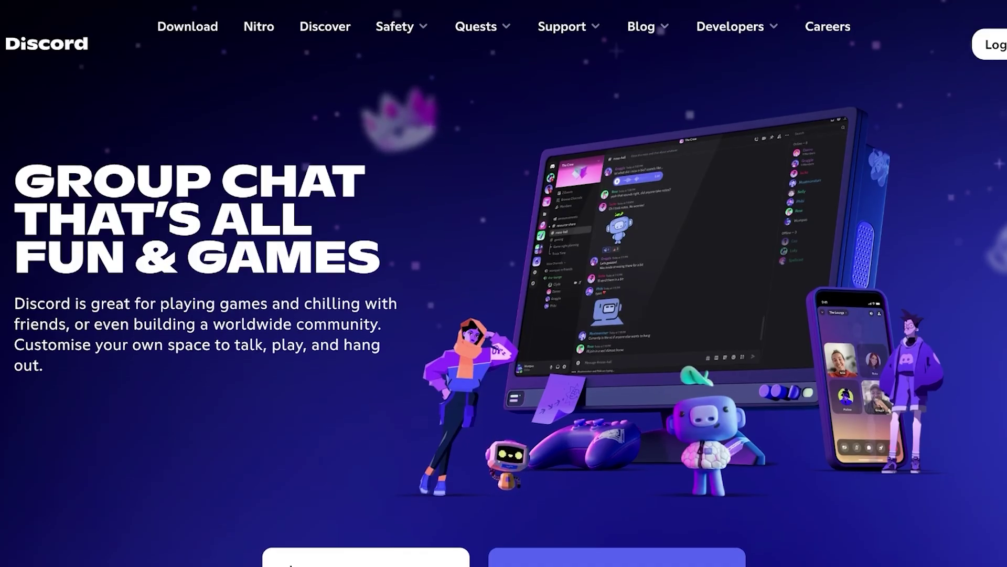
scroll(504, 284, up, 1)
scroll(504, 283, down, 4)
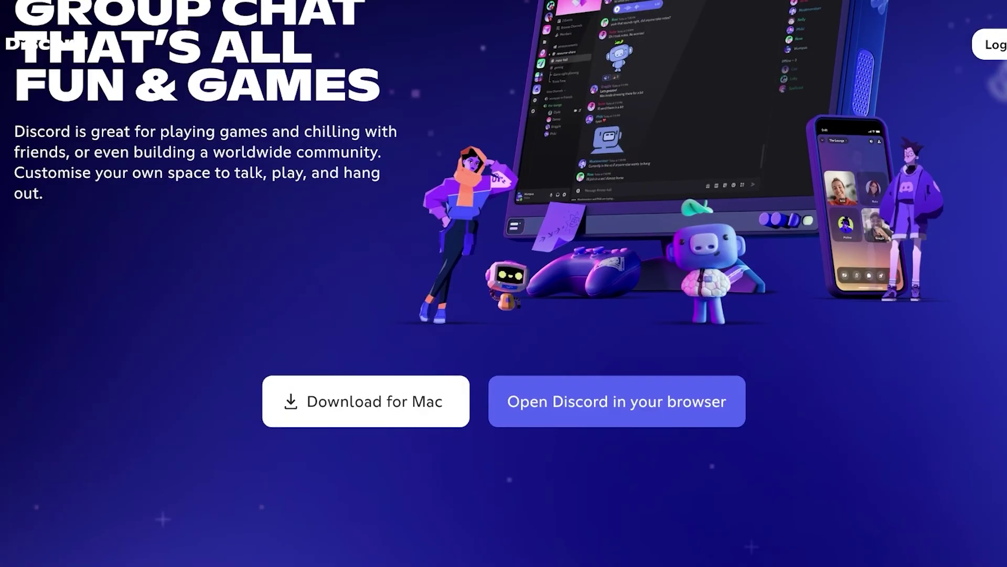
scroll(504, 284, up, 5)
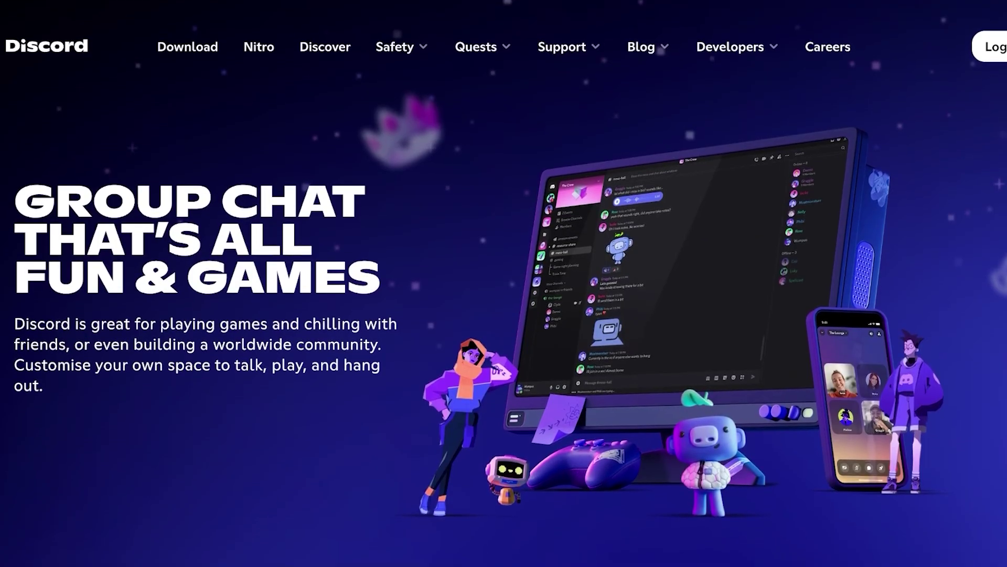
scroll(503, 283, down, 5)
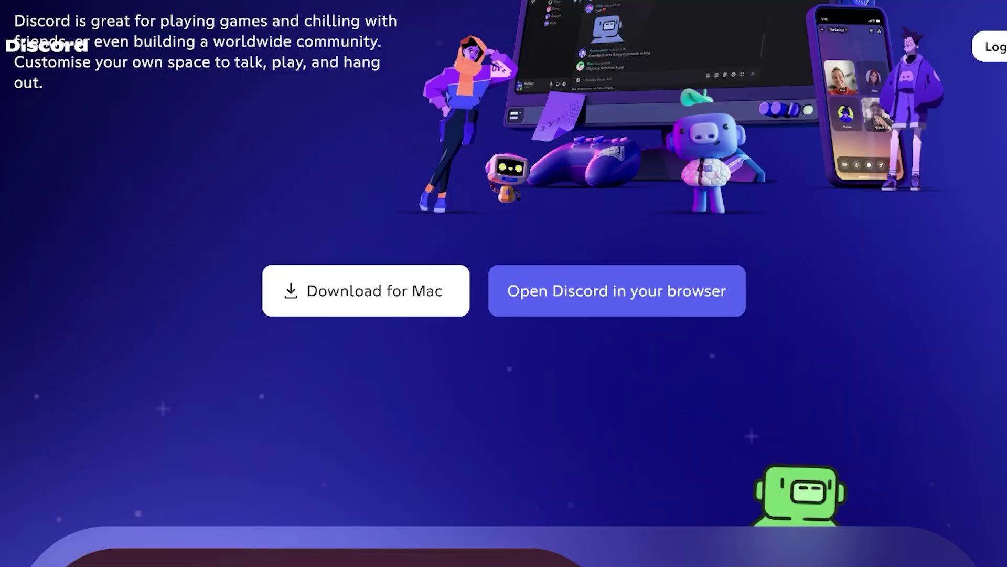
scroll(503, 284, up, 3)
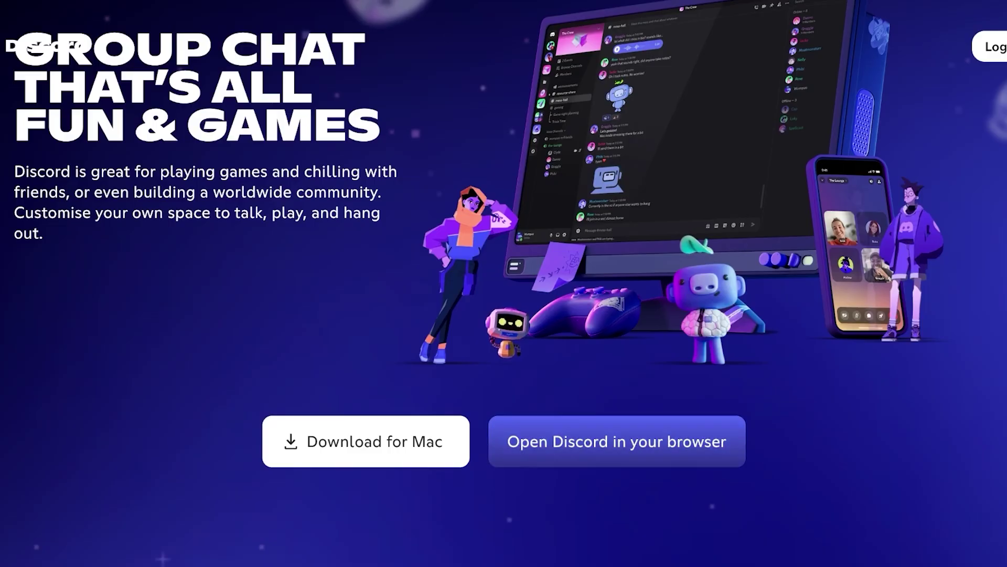
scroll(504, 284, down, 10)
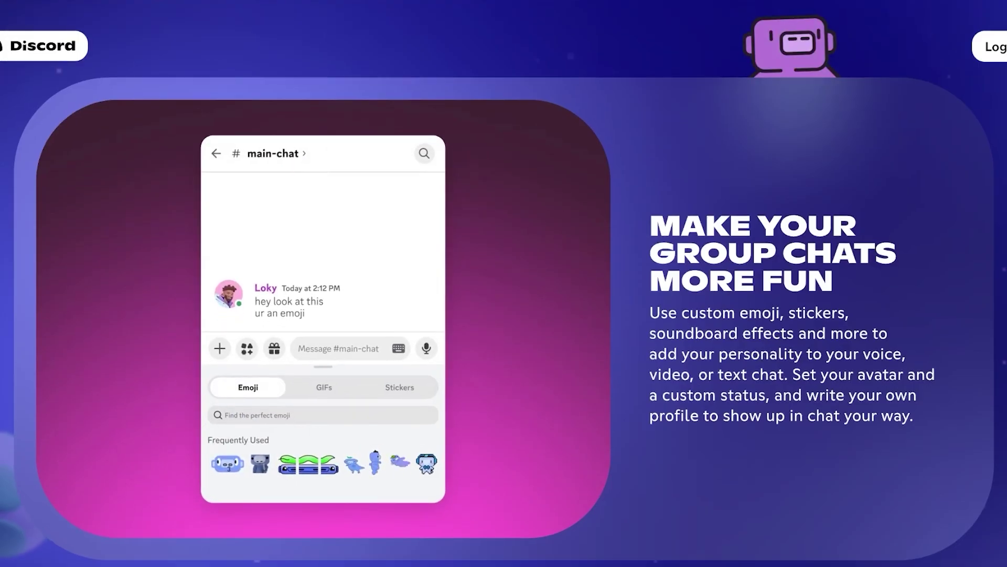
scroll(504, 284, down, 3)
scroll(504, 283, down, 5)
scroll(504, 284, down, 8)
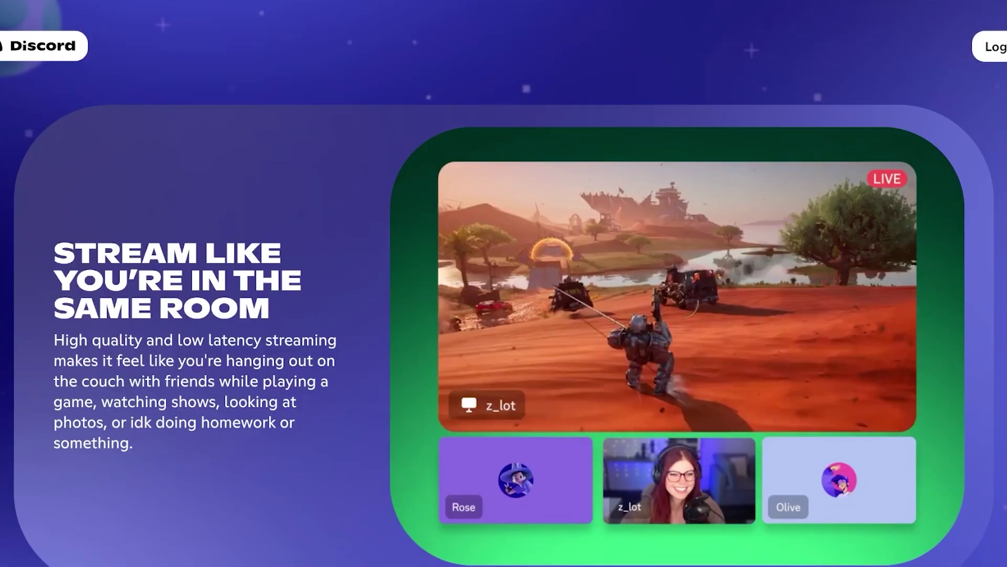
scroll(504, 284, down, 5)
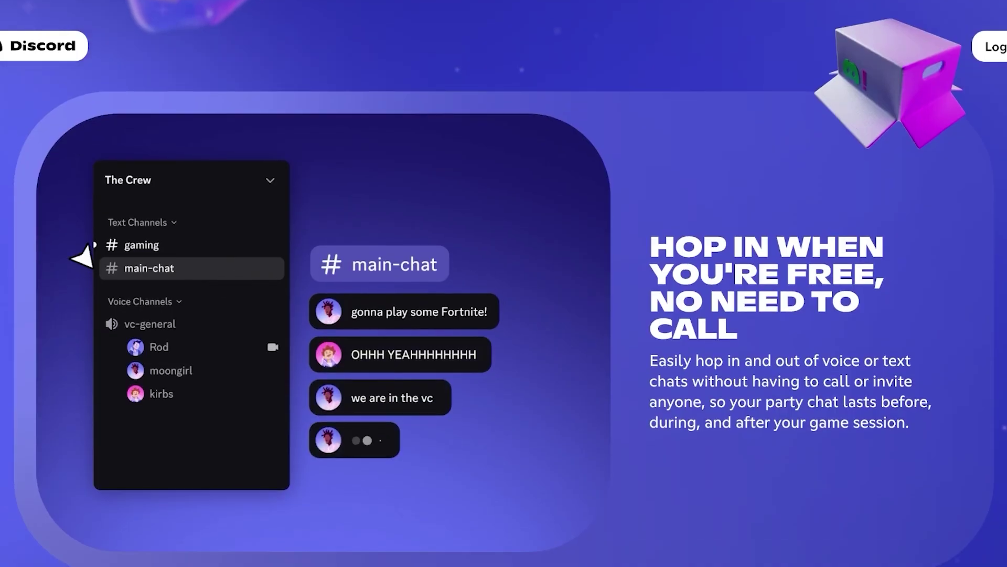
scroll(504, 283, down, 3)
scroll(503, 284, down, 12)
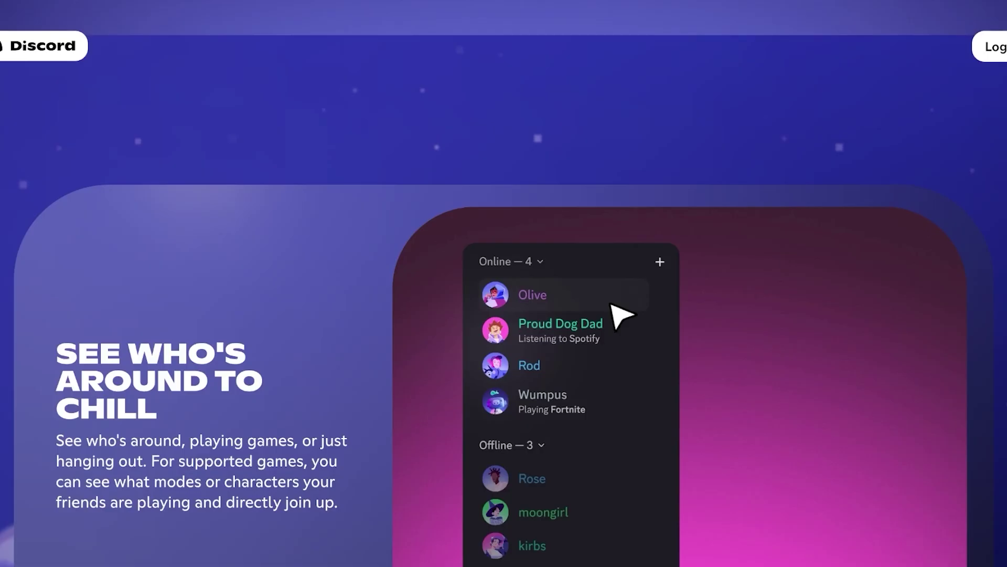
scroll(504, 283, down, 15)
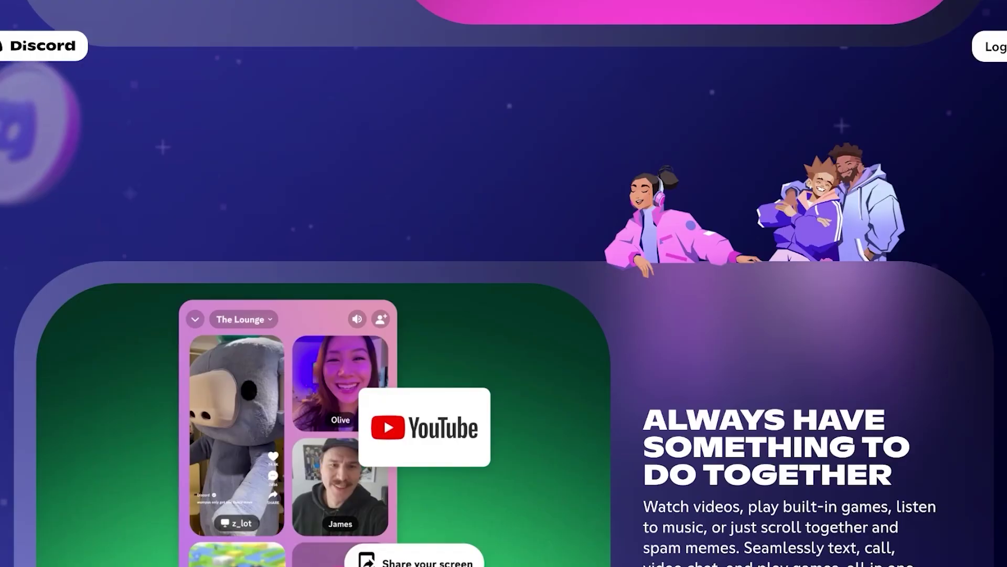
scroll(504, 284, down, 12)
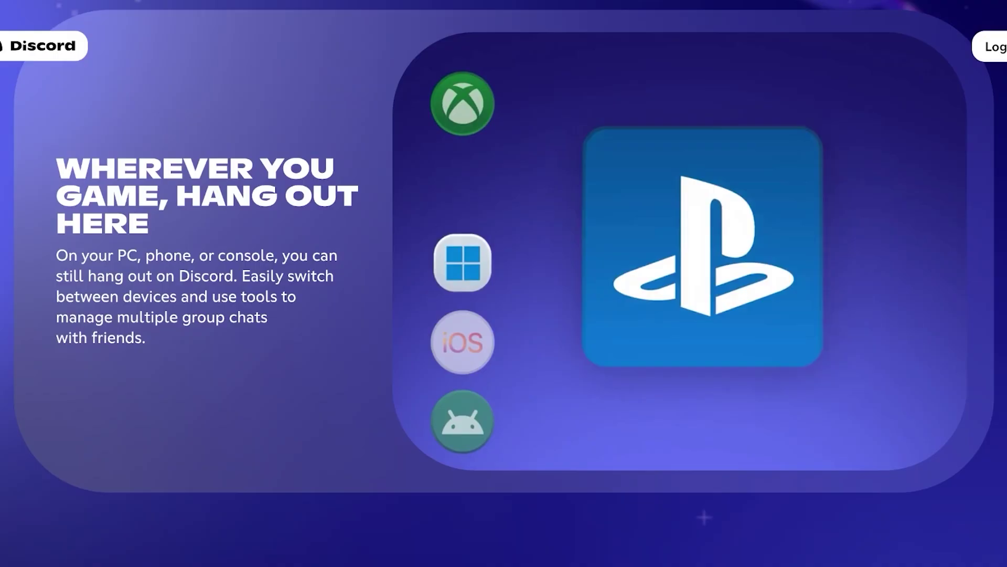
scroll(504, 284, down, 5)
scroll(503, 283, up, 15)
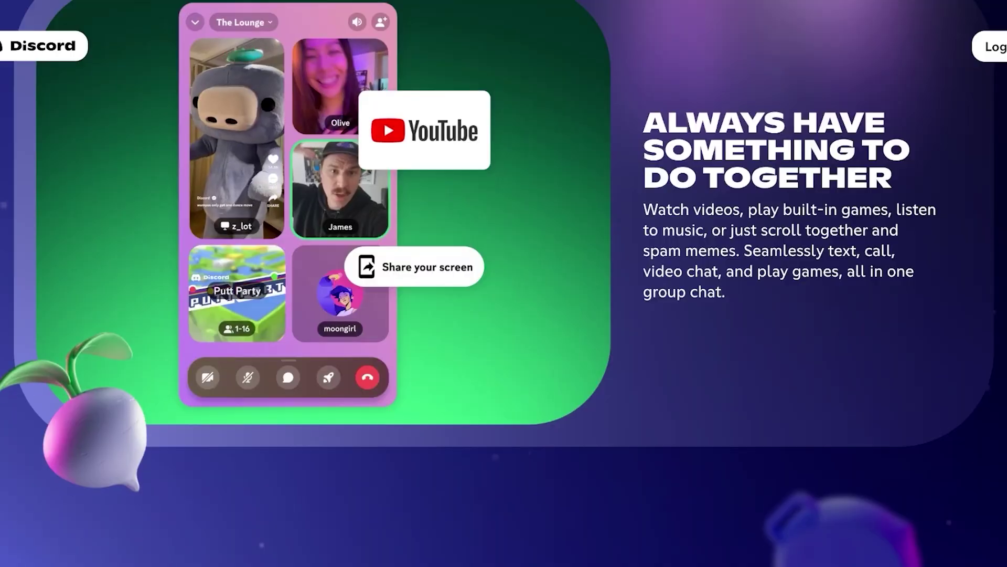
scroll(504, 283, up, 15)
scroll(504, 283, down, 2)
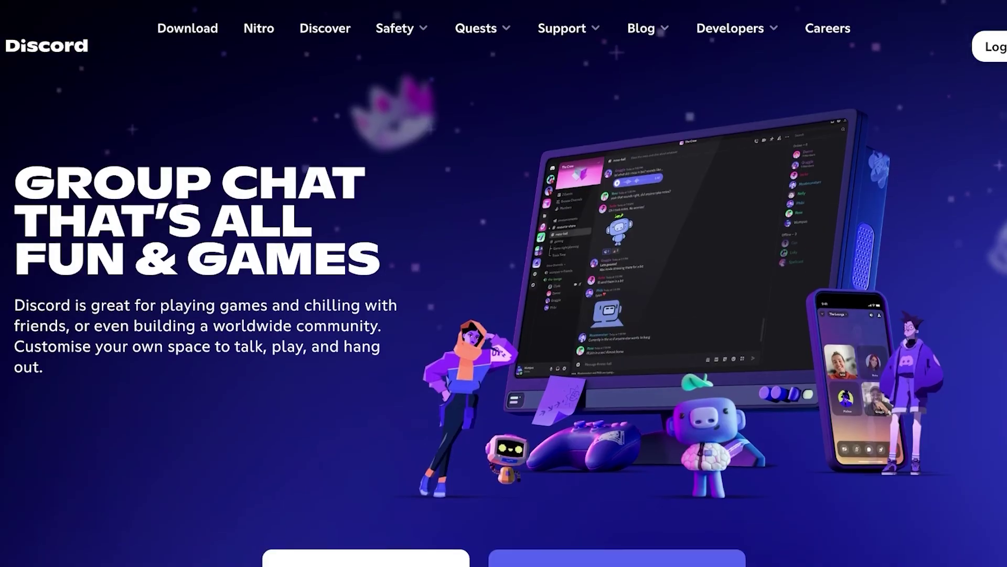
- Open Discord in the browser, enter a display name for the new account, and submit it
click(617, 487)
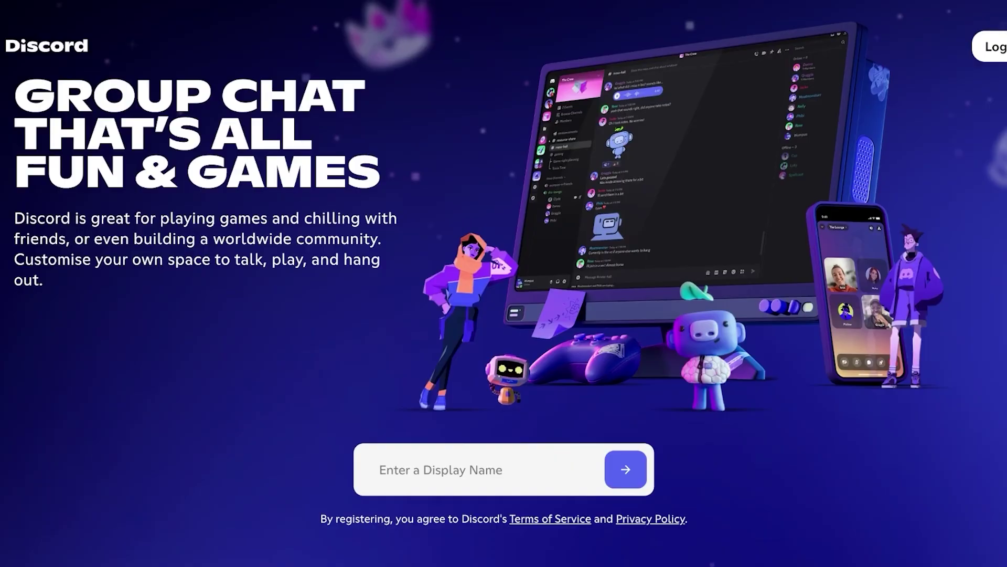
scroll(504, 283, down, 1)
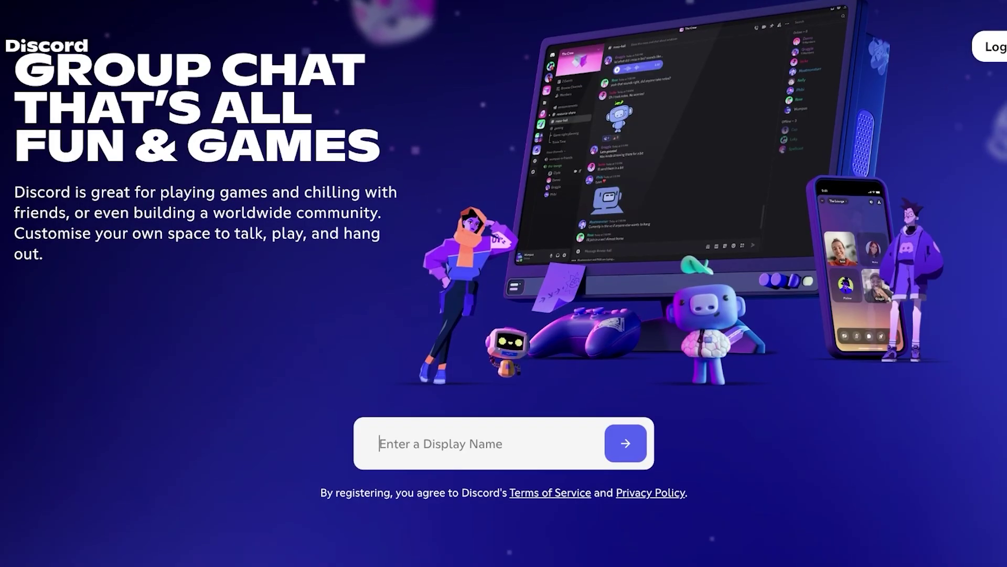
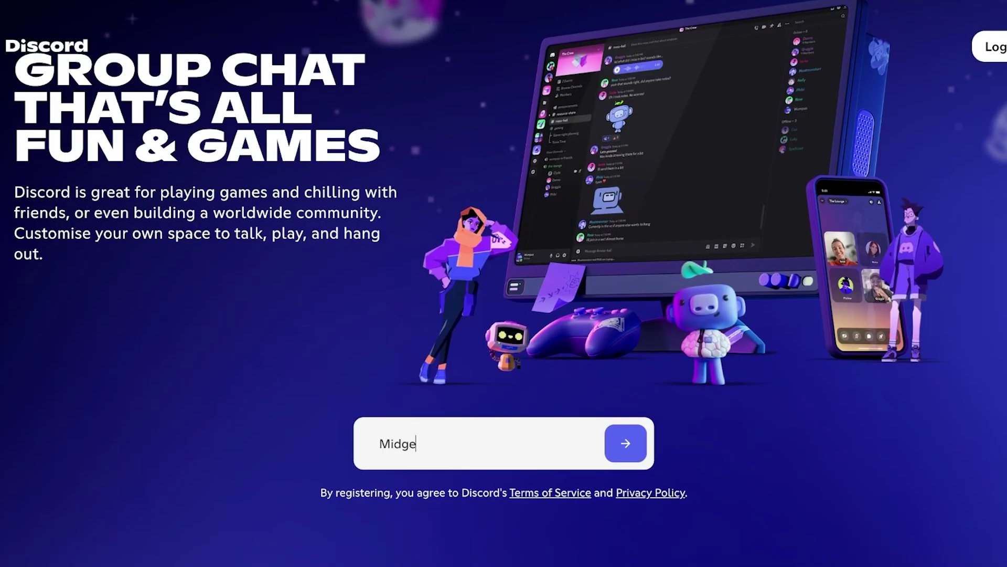
key(BackSpace)
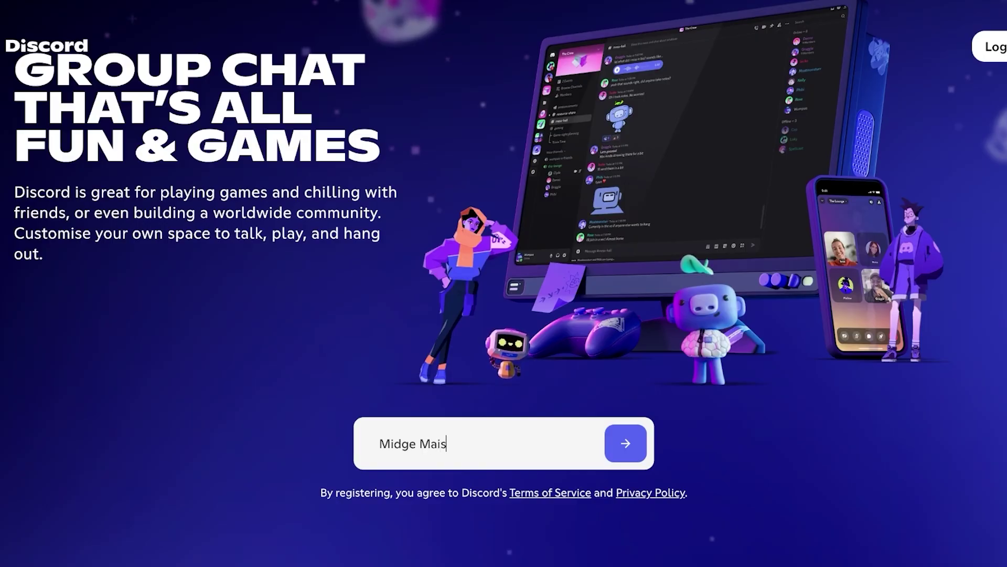
key(Return)
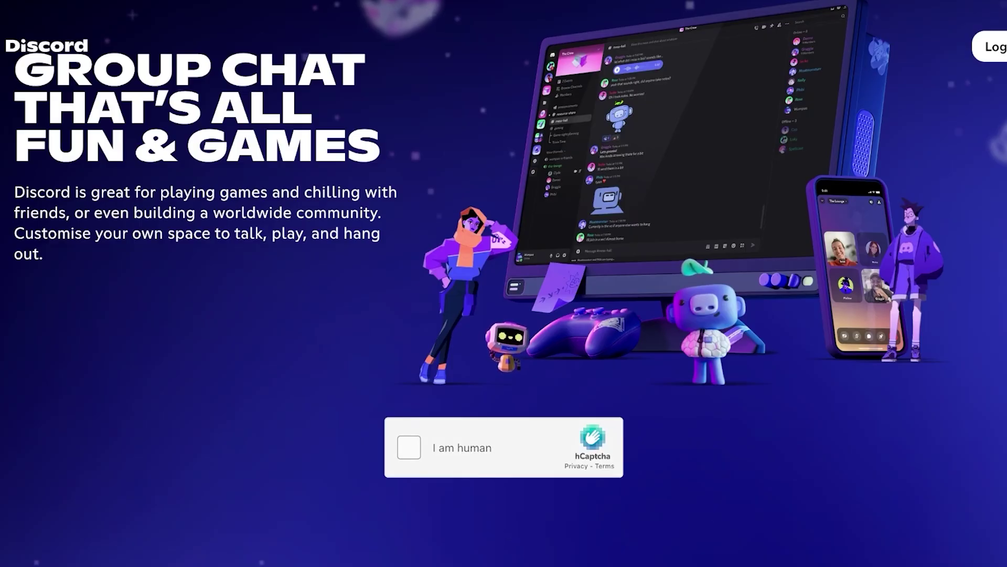
- Pass the hCaptcha by picking the odd purple ball, then the odd gold ball
click(409, 447)
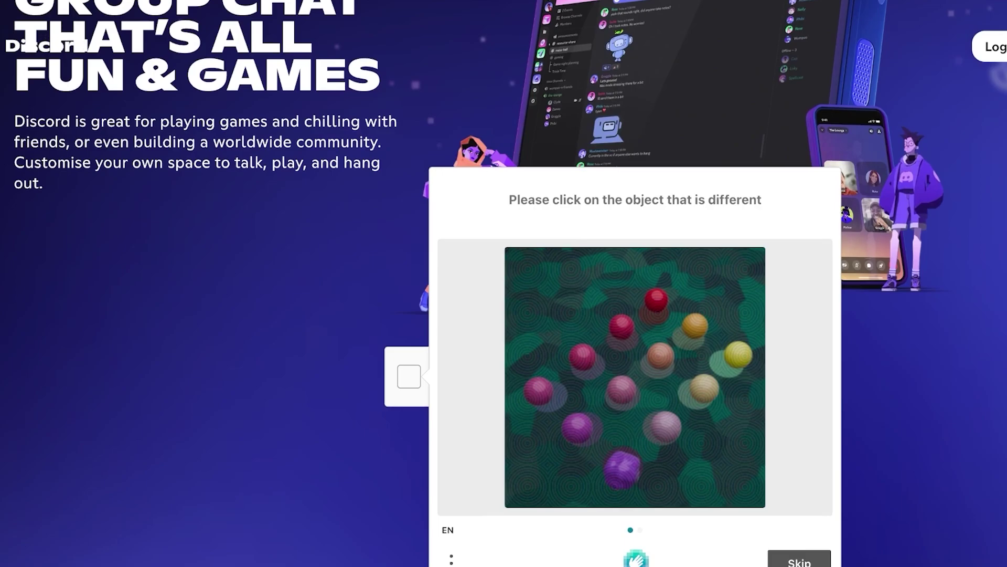
click(617, 448)
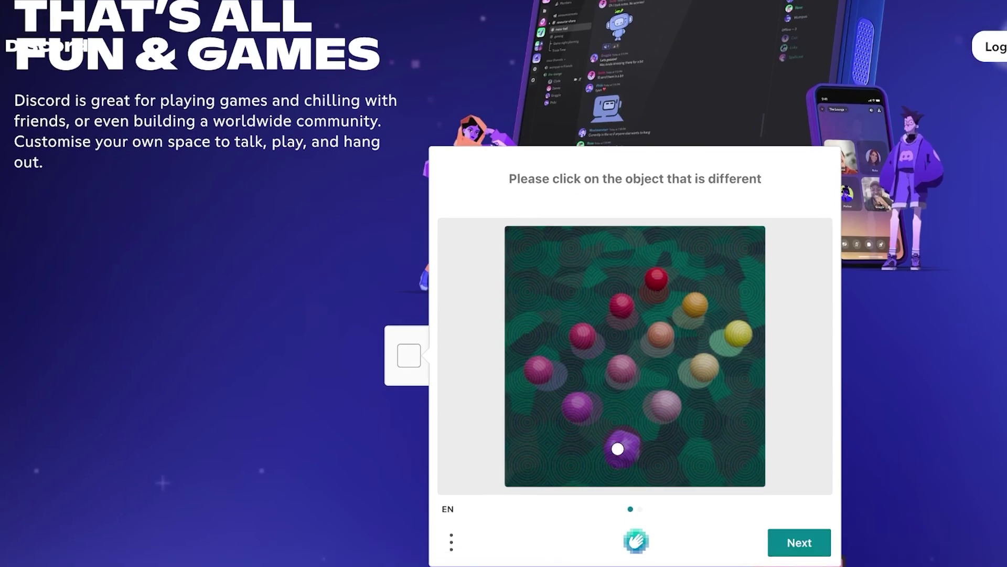
click(799, 543)
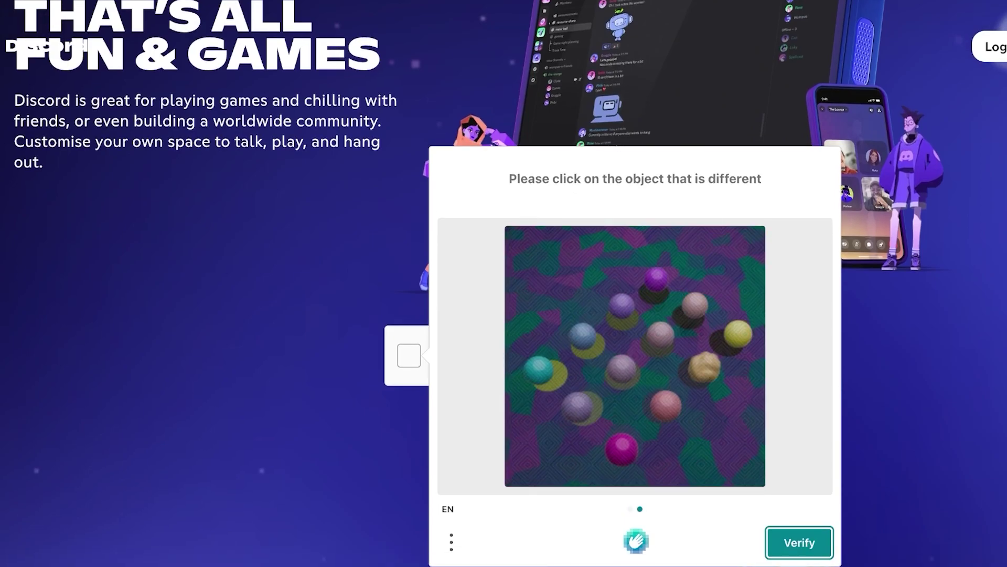
click(708, 367)
click(799, 542)
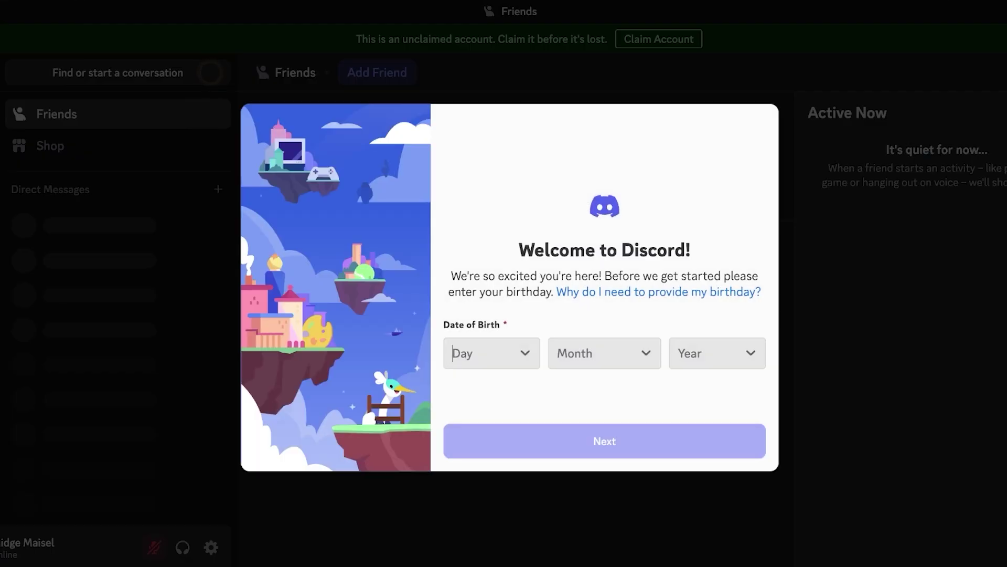
- Submit a birthday of 25 May with a birth year, then dismiss the email verification form
key(Down)
scroll(488, 252, down, 10)
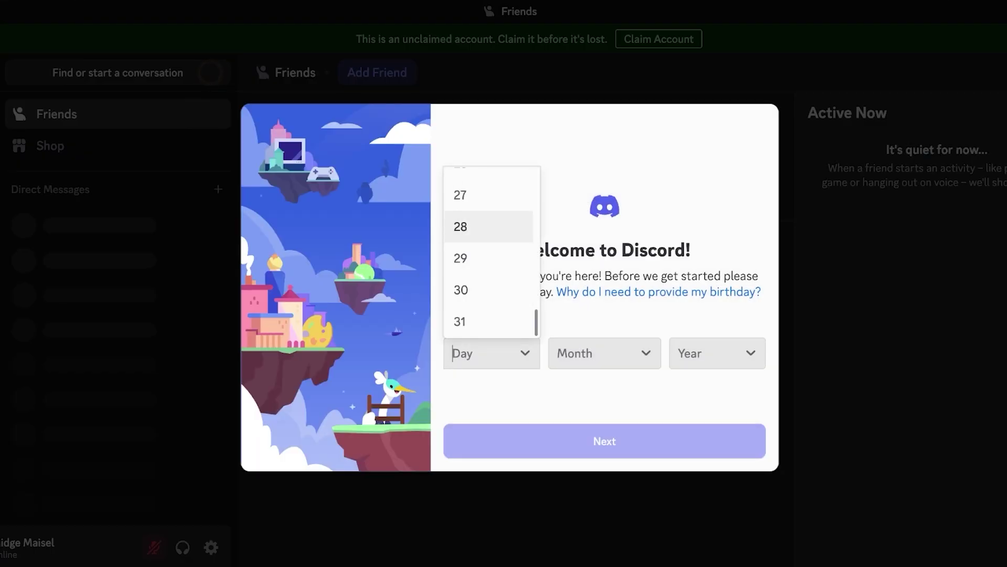
key(Up)
key(Up)
key(Down)
key(Up)
key(Up)
key(Return)
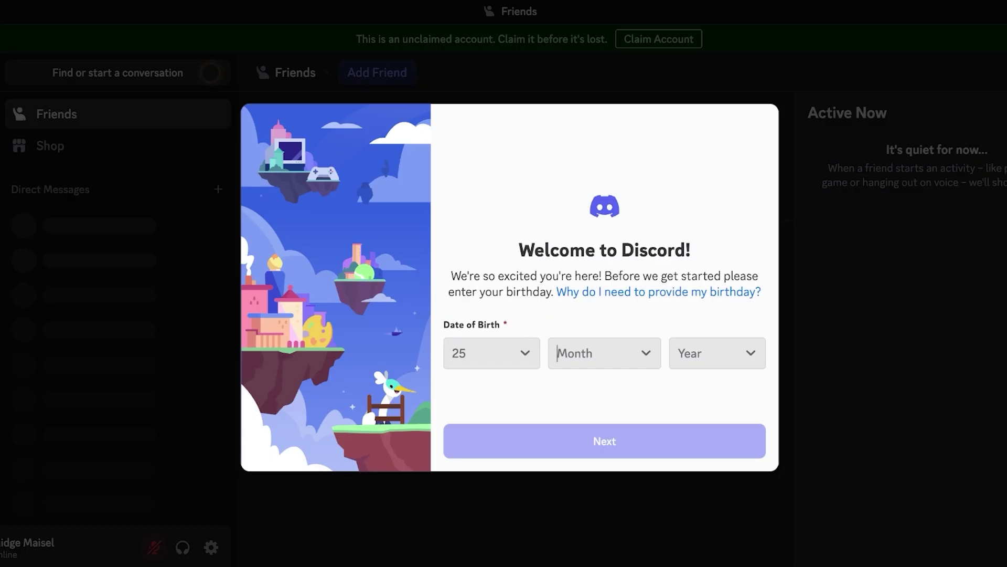
key(Down)
key(Down)
key(Down)
key(Down)
key(Down)
key(Down)
key(Up)
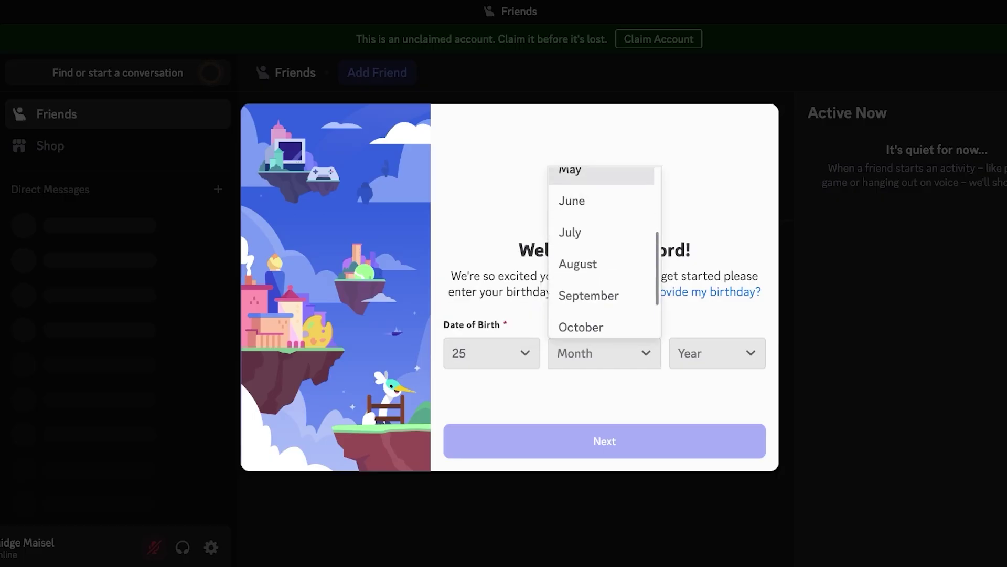
key(Return)
key(Down)
key(Down)
key(Down)
key(Down)
key(Down)
key(Up)
key(Return)
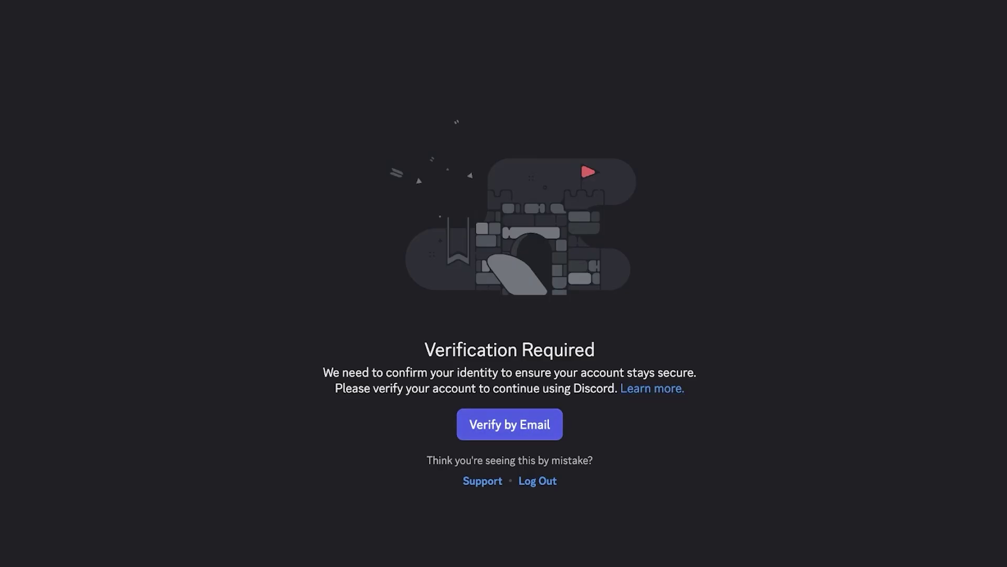
key(Return)
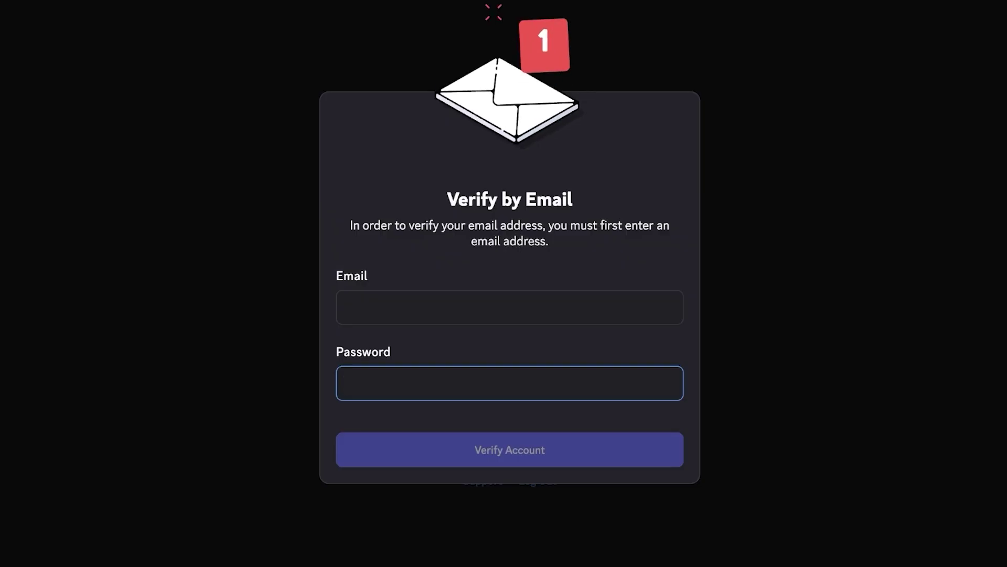
key(Escape)
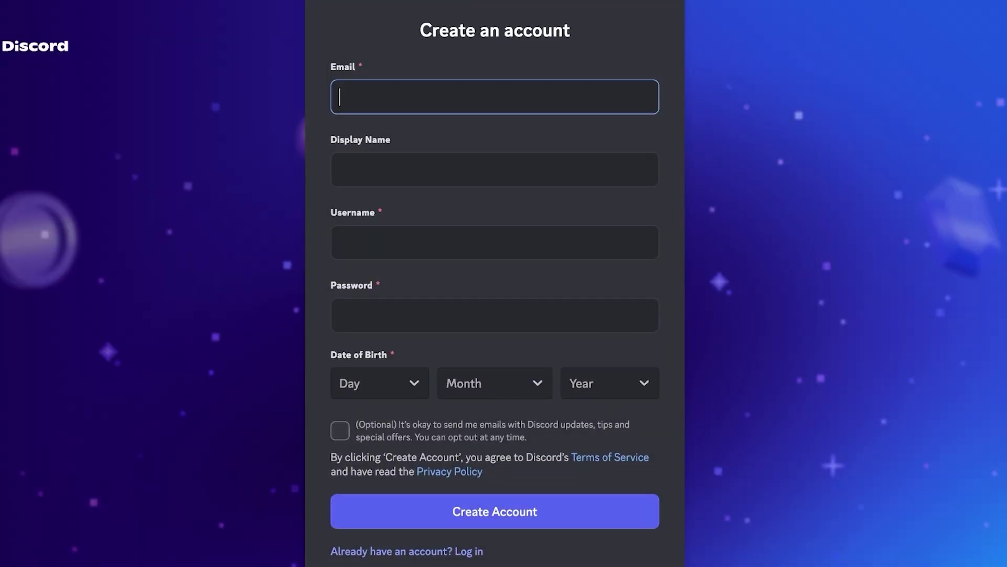
- Fill in the email, display name and a dotted username on the registration form
key(BackSpace)
key(BackSpace)
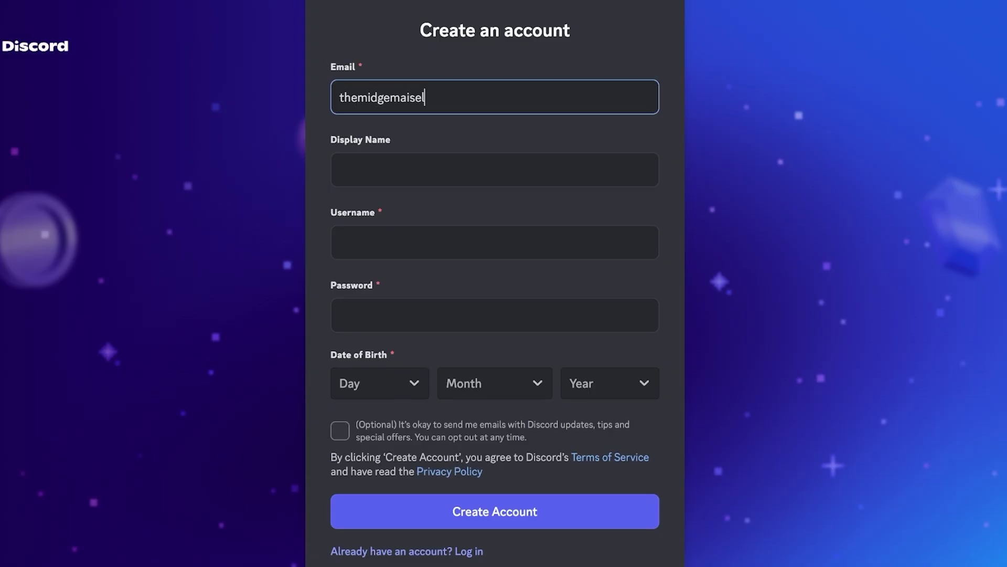
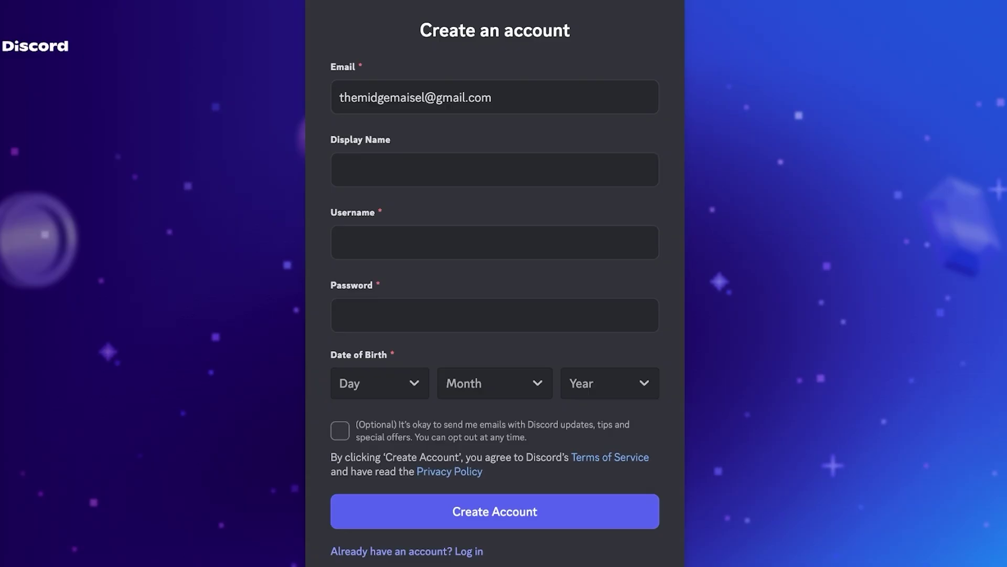
key(Tab)
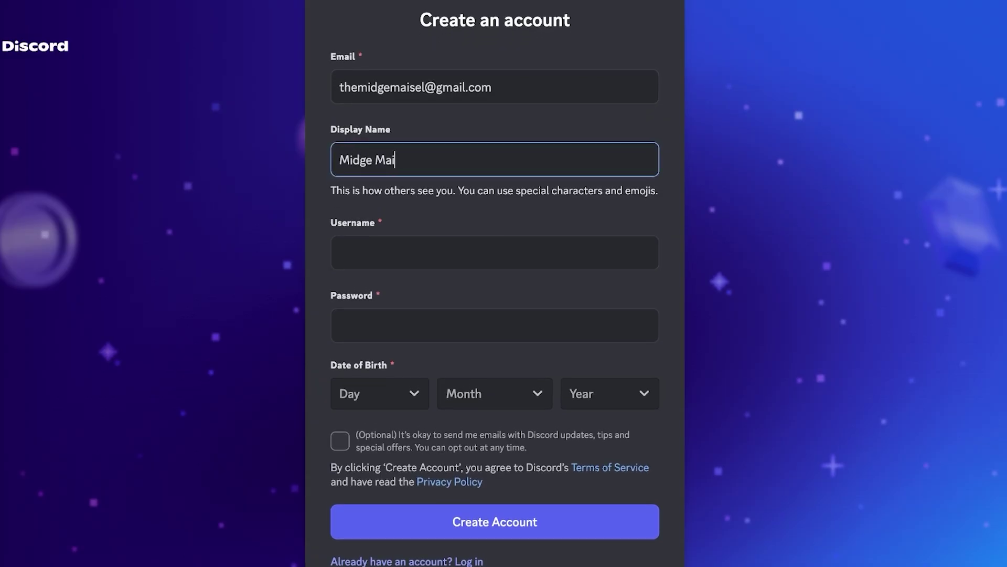
key(Tab)
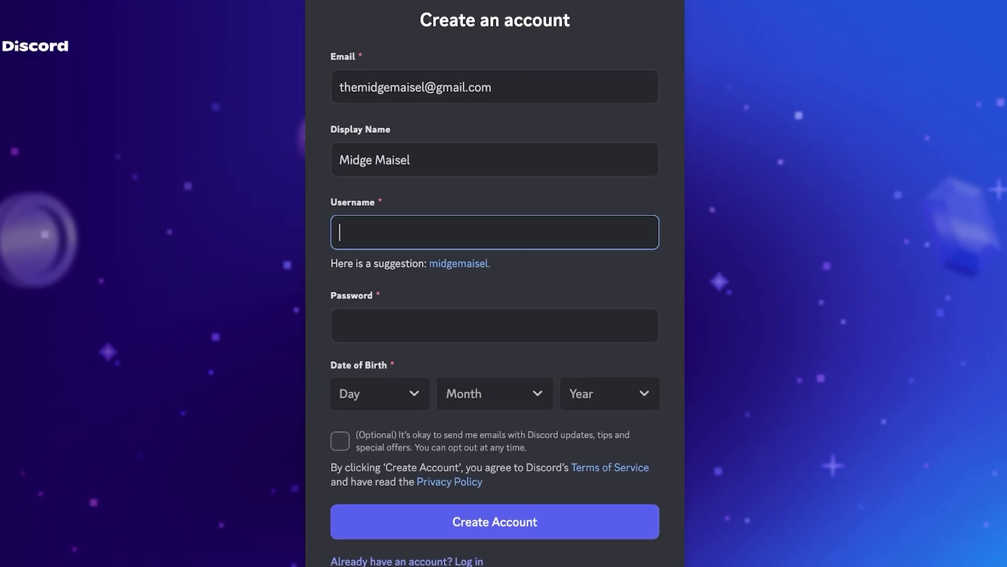
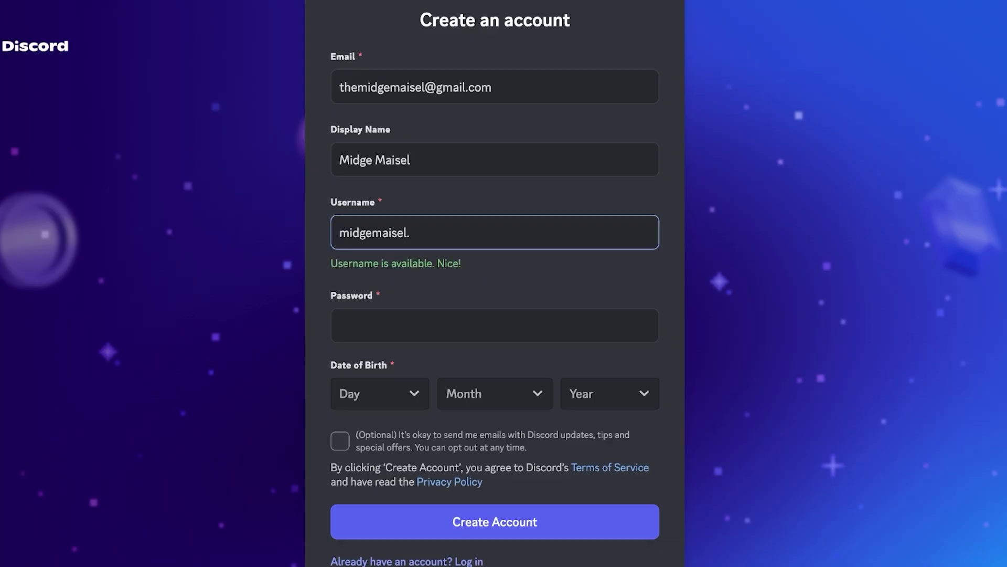
click(414, 226)
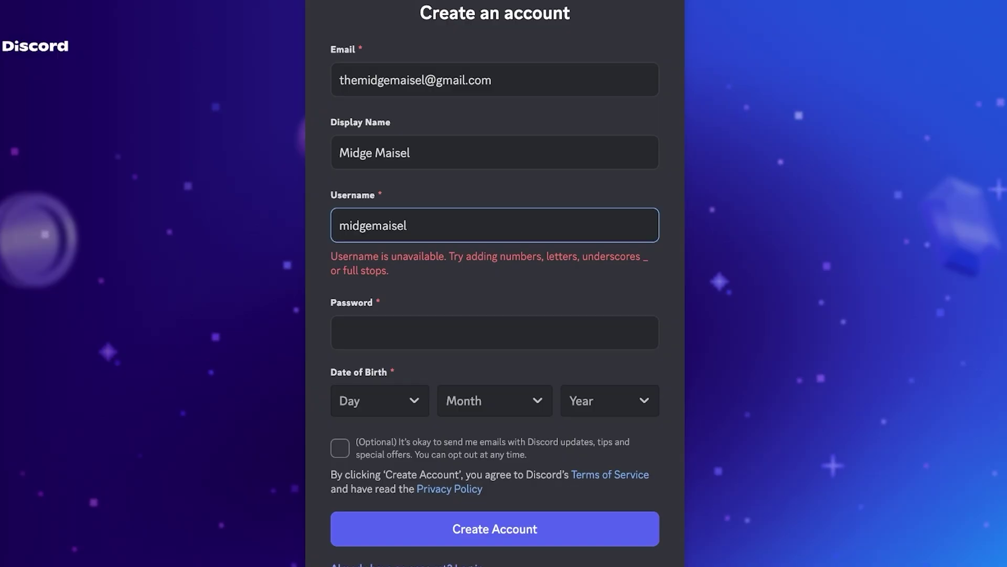
text(.)
key(BackSpace)
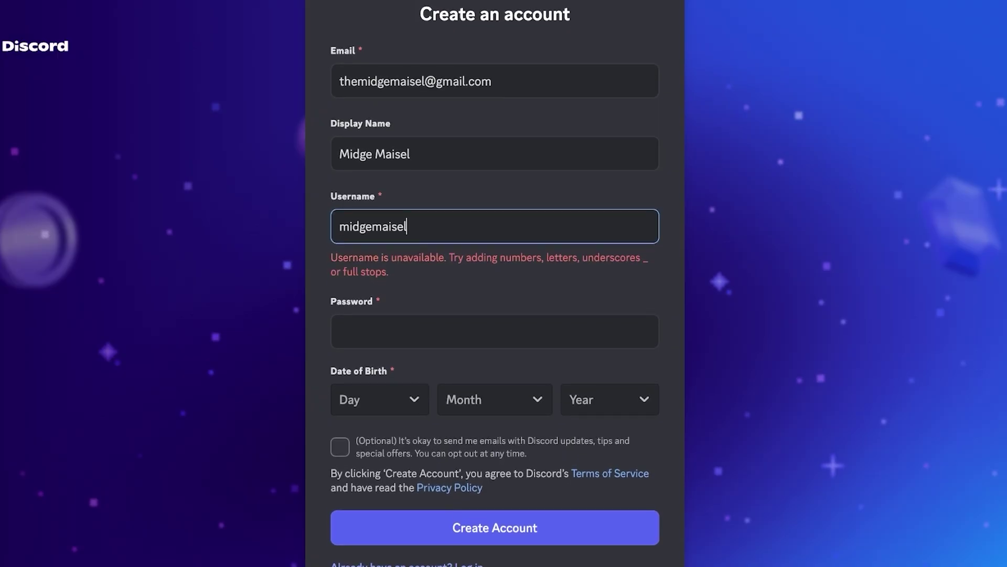
key(Left)
click(373, 225)
text(.)
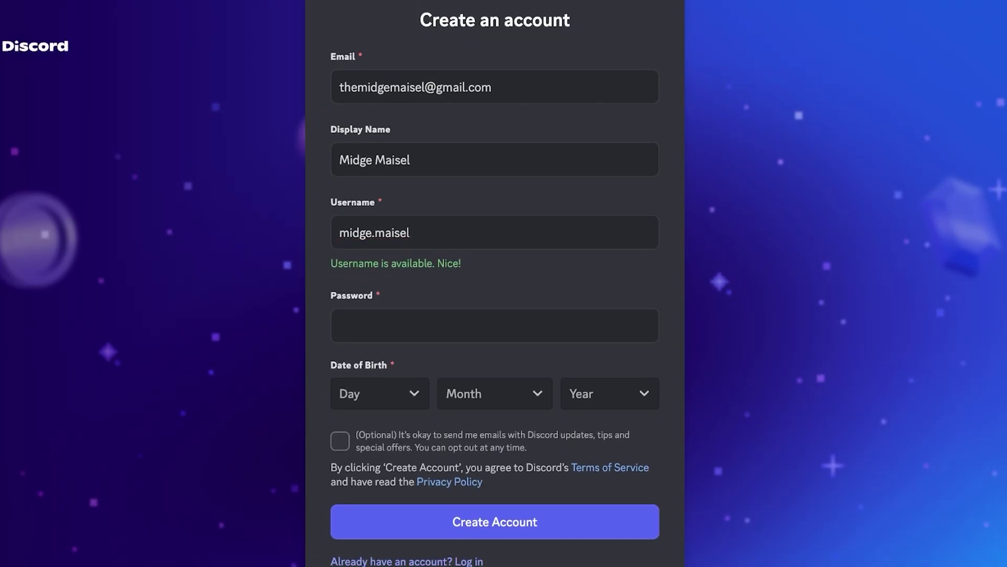
- Enter the account password and set the date of birth to 25 May 2003
click(494, 325)
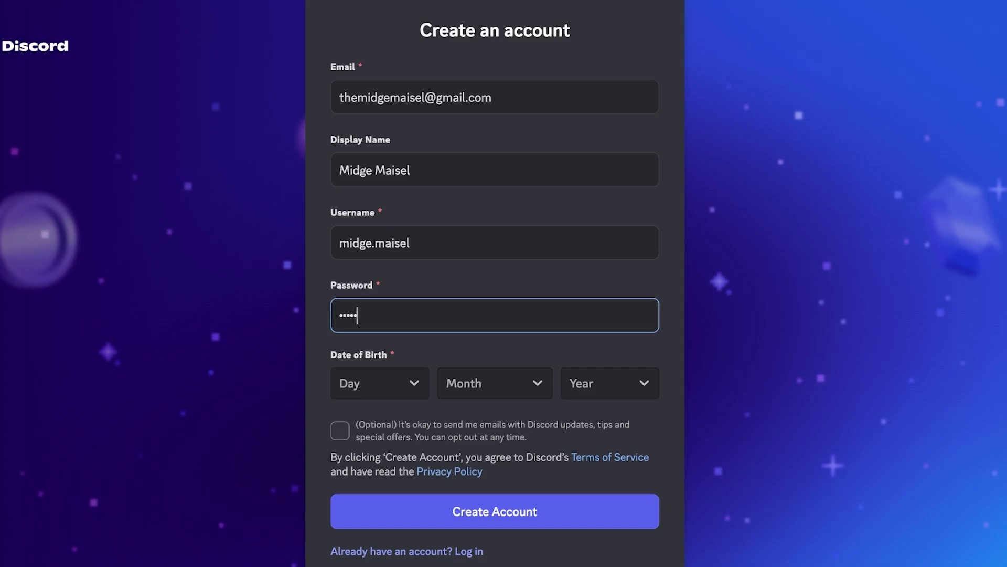
key(Tab)
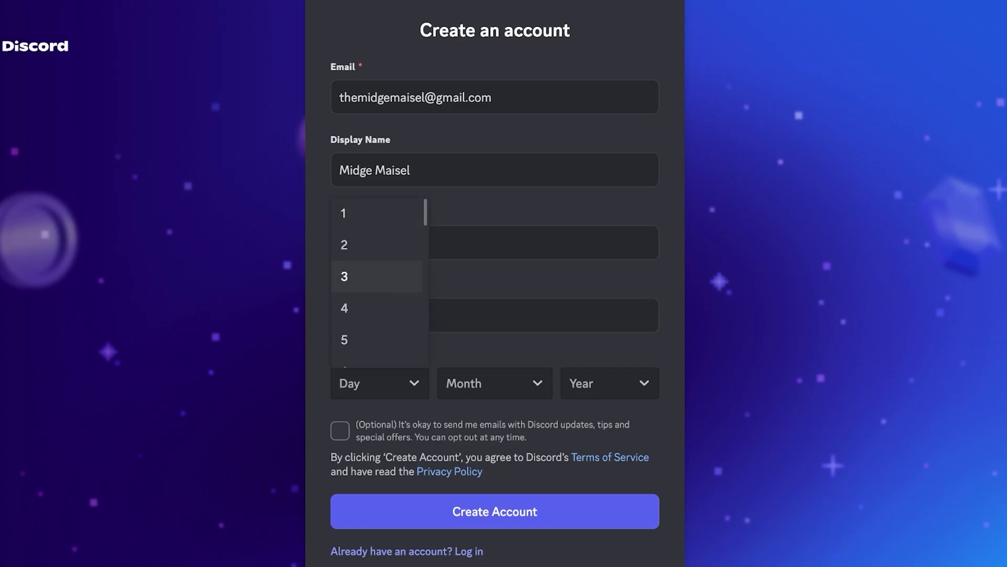
scroll(380, 283, down, 10)
scroll(380, 283, up, 3)
key(Down)
key(Down)
key(Down)
key(Down)
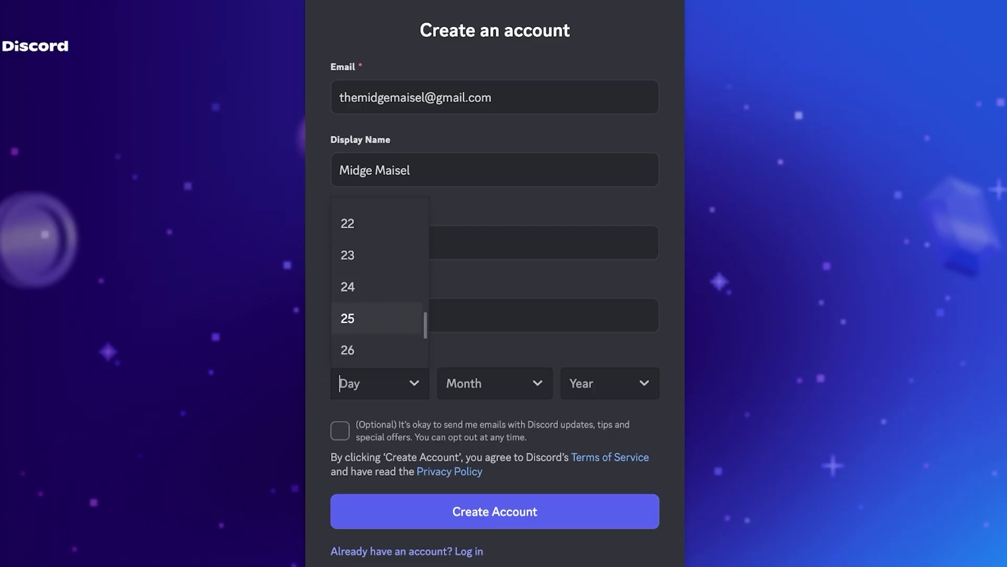
key(Tab)
key(Down)
key(Down)
key(Down)
key(Down)
key(Down)
key(Up)
key(Up)
key(Down)
key(Down)
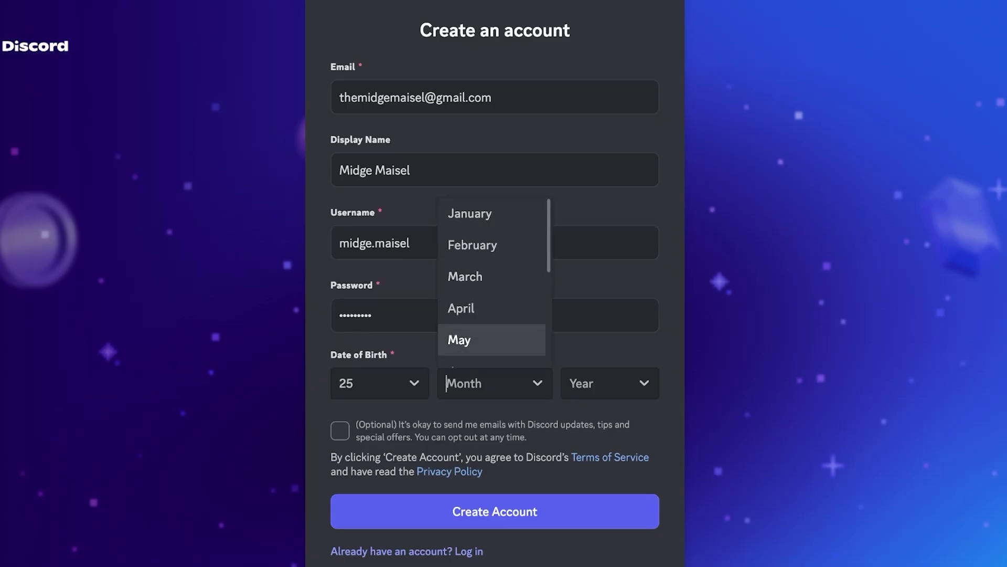
key(Tab)
key(Down)
key(Down)
key(Down)
key(Down)
key(Down)
key(Down)
key(Down)
key(Down)
key(Down)
key(Down)
key(Down)
key(Down)
key(Down)
key(Down)
key(Down)
key(Down)
key(Up)
key(Up)
key(Up)
key(Up)
key(Down)
key(Down)
key(Down)
key(Down)
key(Down)
key(Down)
key(Down)
key(Down)
key(Down)
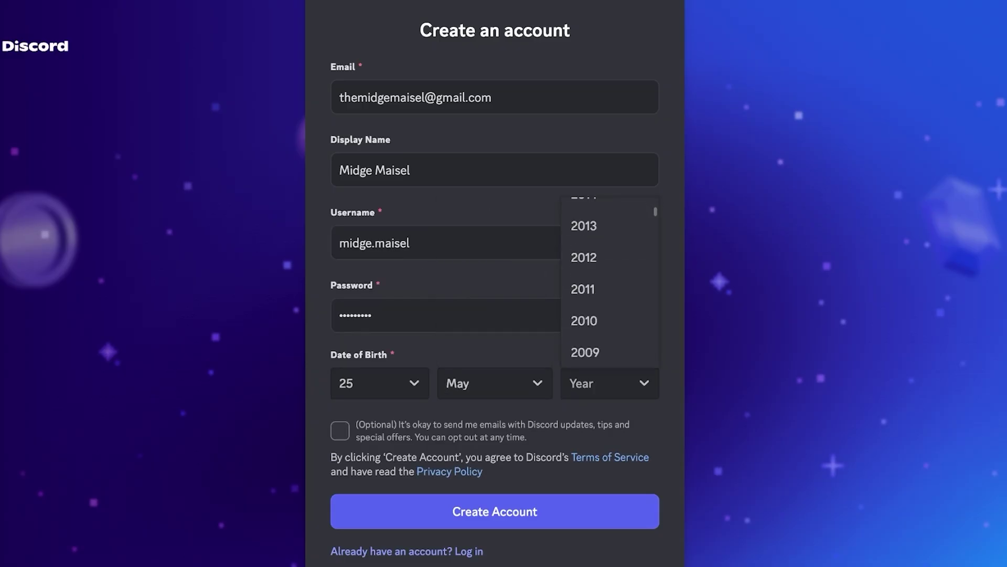
key(Down)
key(Up)
key(Down)
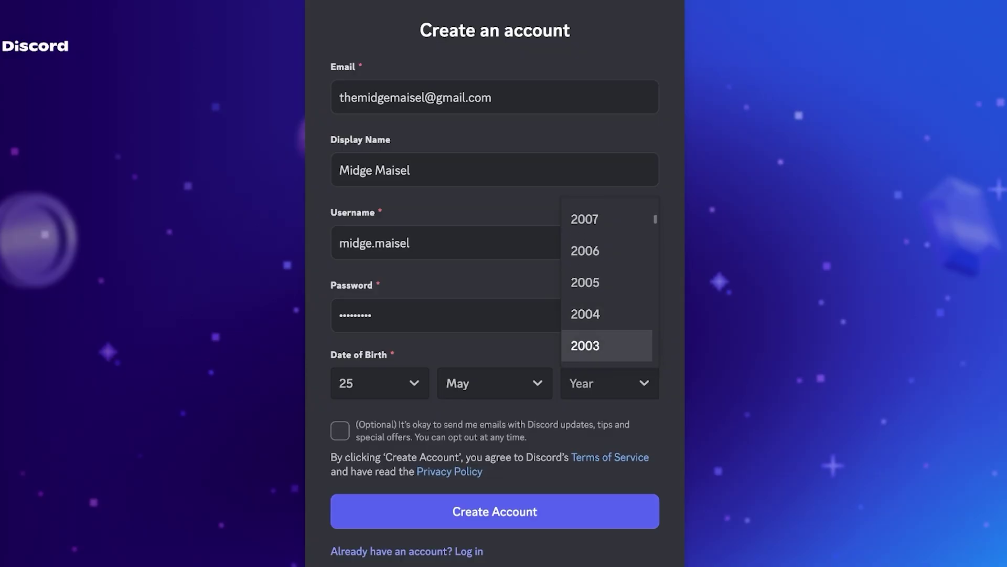
key(Return)
- Submit the sign-up form and opt in to Discord update emails
scroll(495, 284, down, 1)
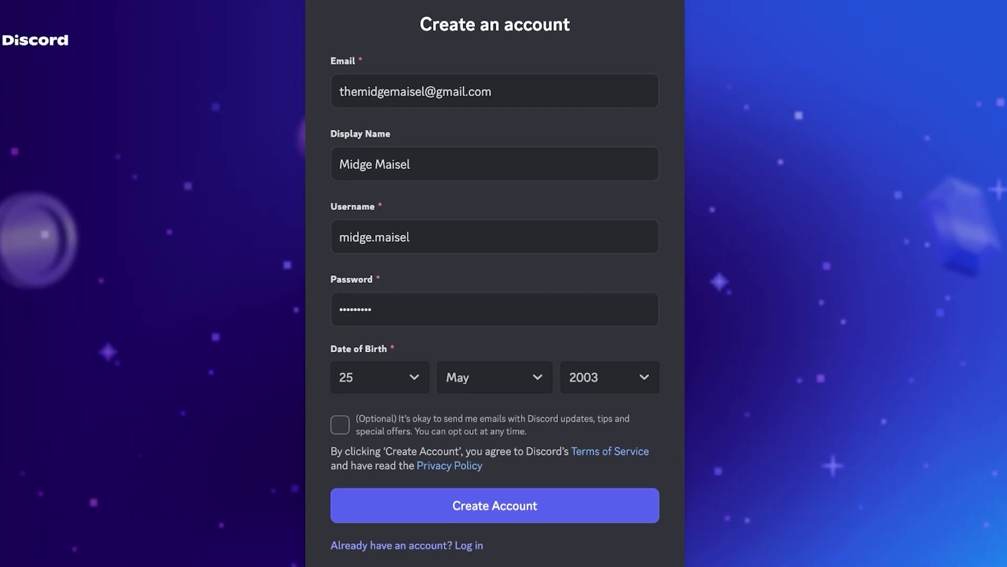
key(Return)
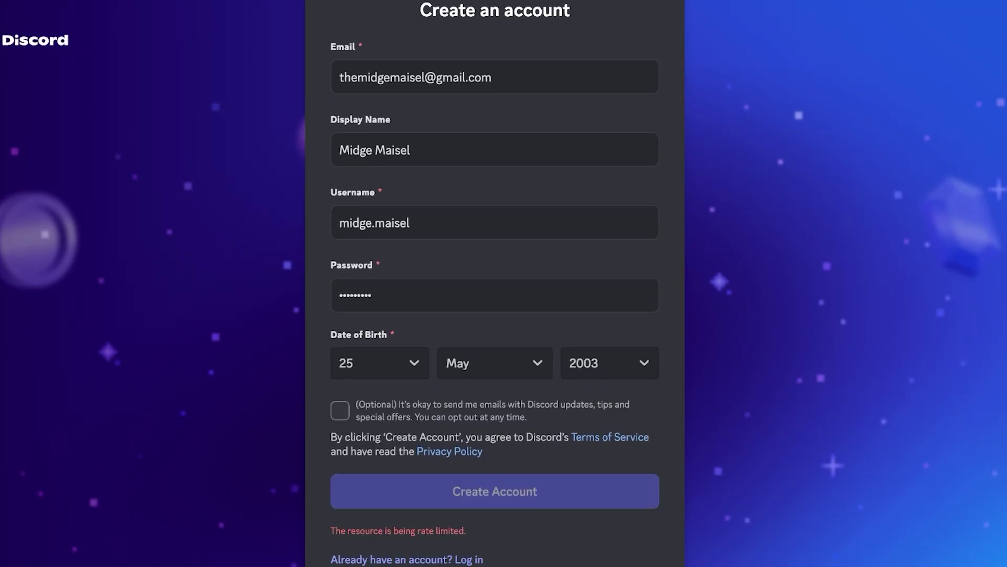
scroll(495, 283, down, 1)
key(space)
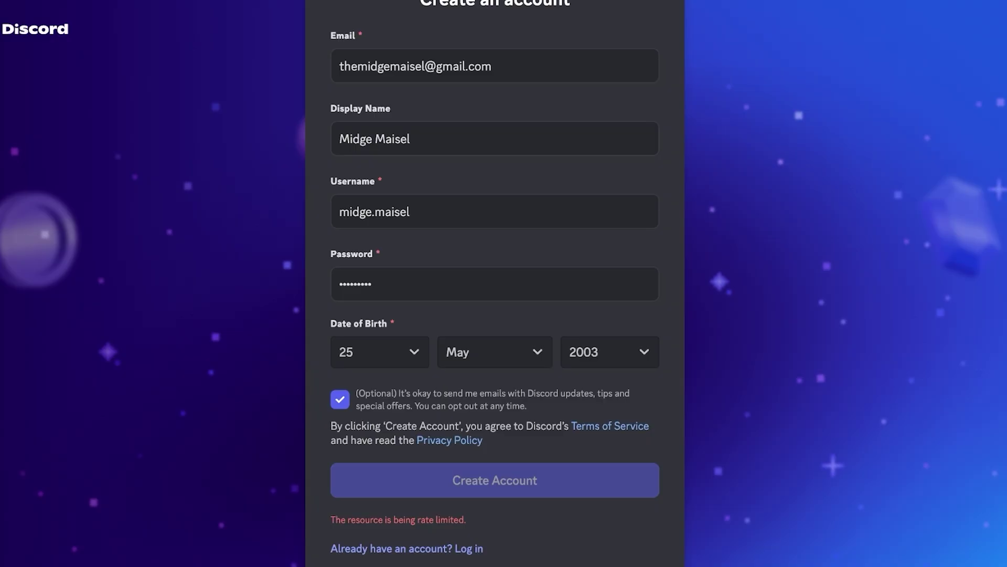
click(412, 138)
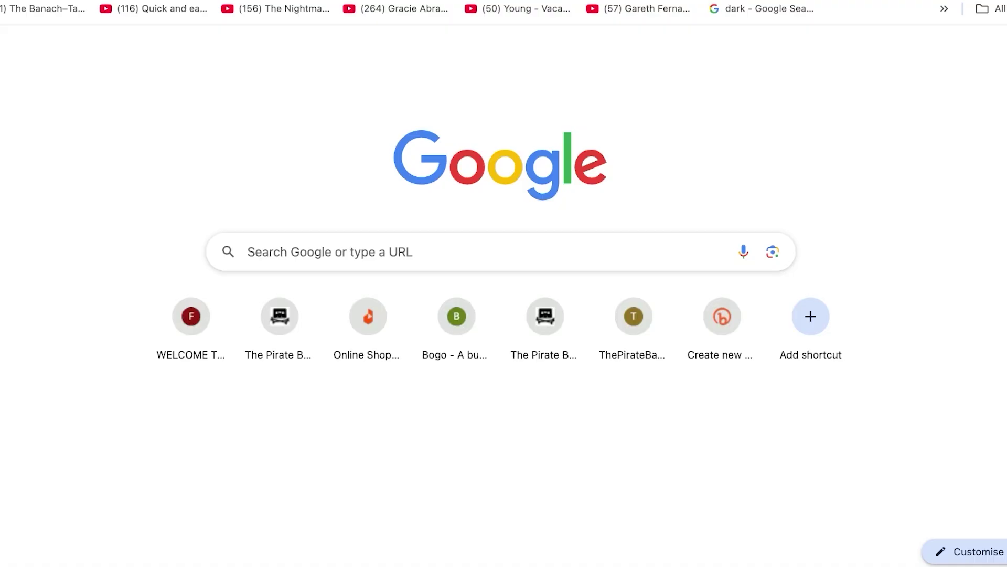
- Re-enter the sign-up email address on the registration form
click(1000, 50)
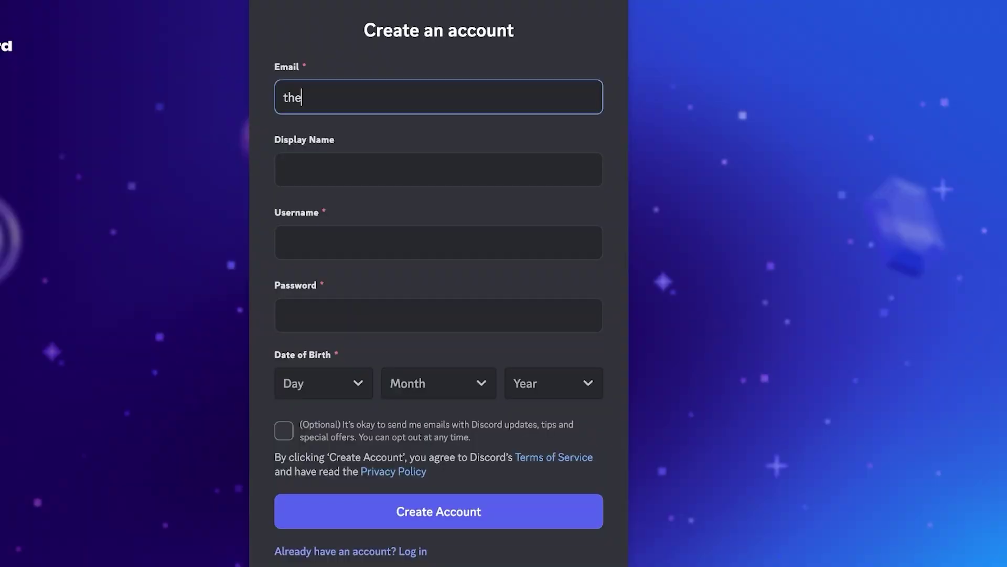
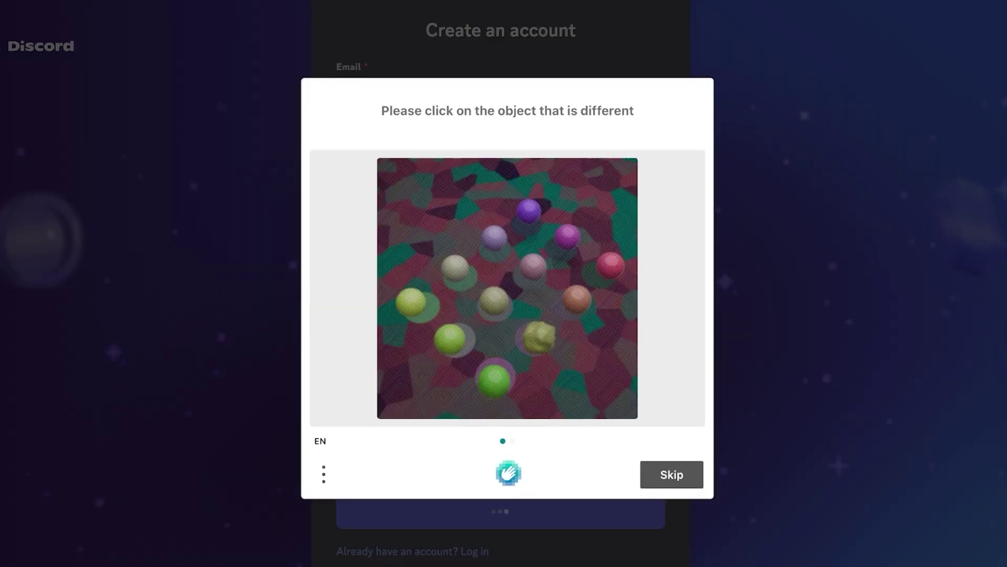
- Pass the hCaptcha by marking the odd sphere in each of two rounds
click(538, 338)
click(671, 475)
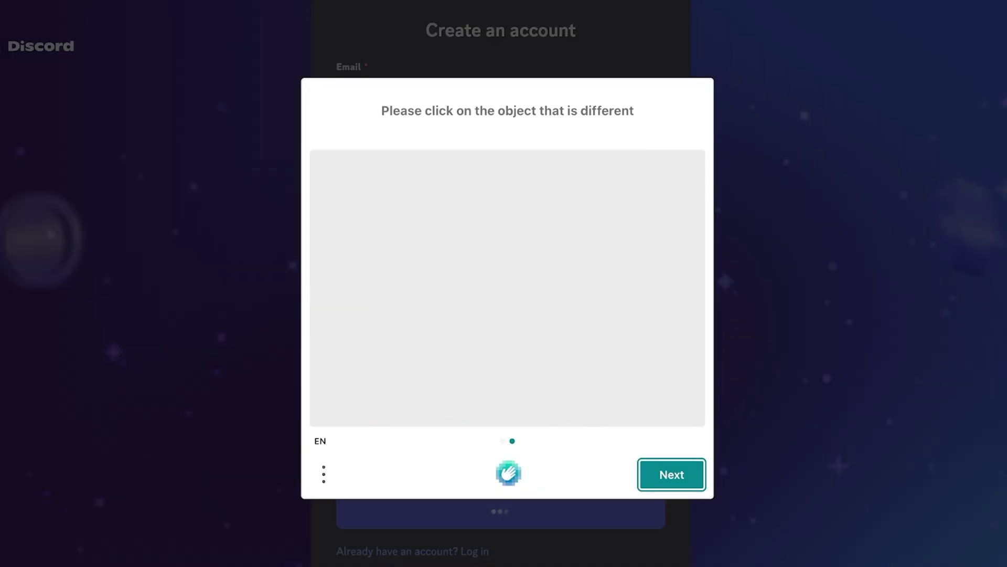
click(525, 207)
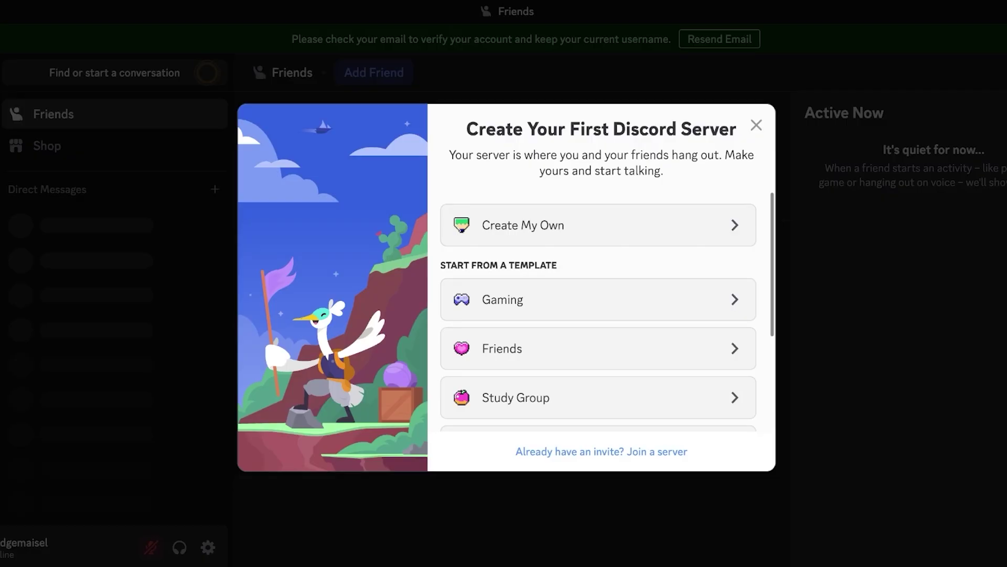
- Create a server from scratch, choose who it's for, and name it Gang7
scroll(598, 315, down, 3)
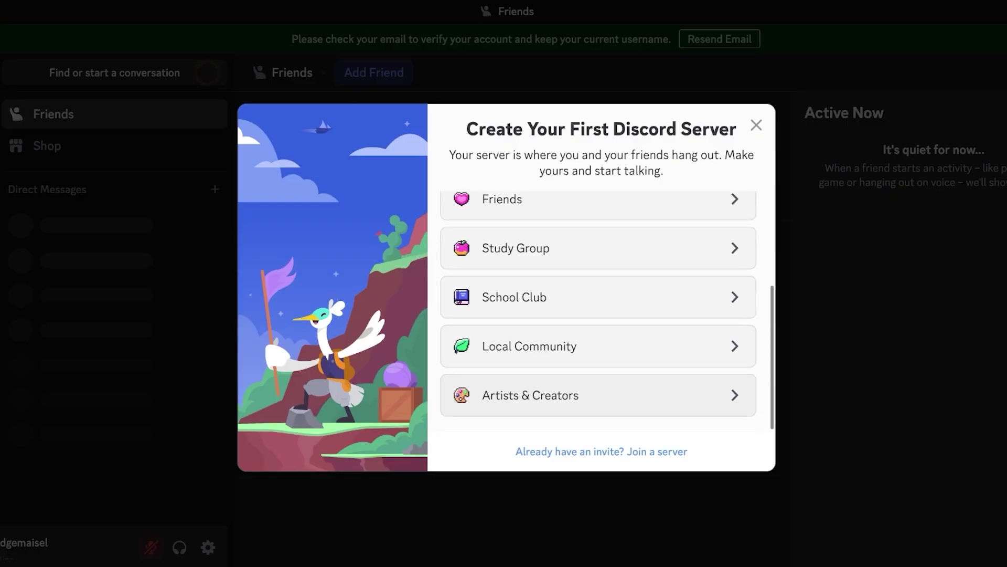
scroll(598, 315, up, 3)
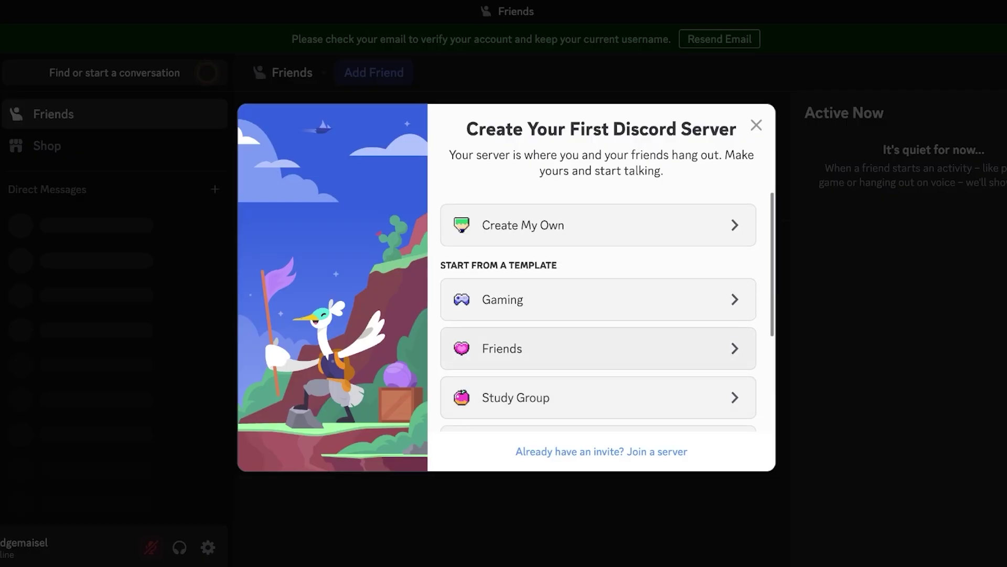
scroll(598, 315, down, 3)
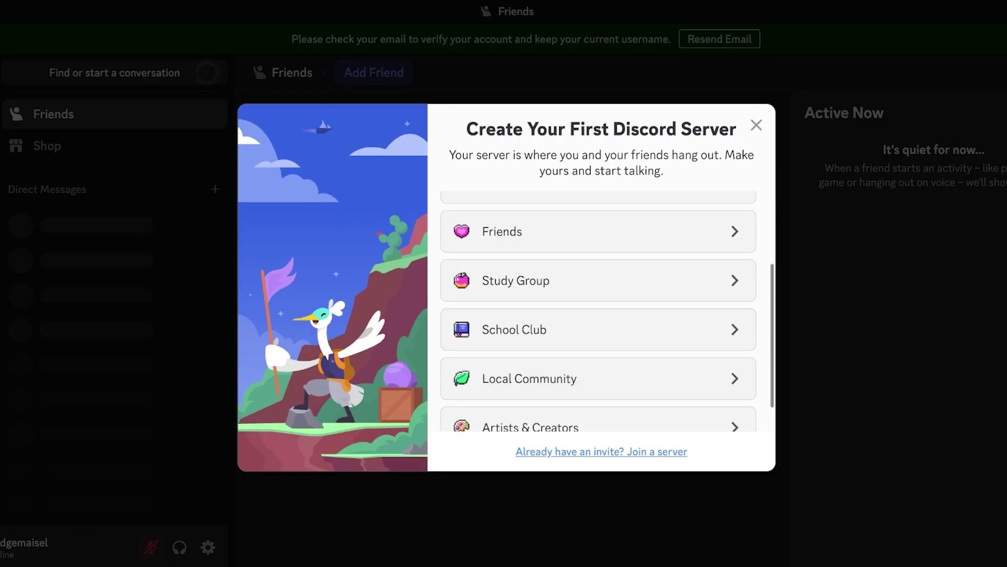
scroll(598, 315, up, 3)
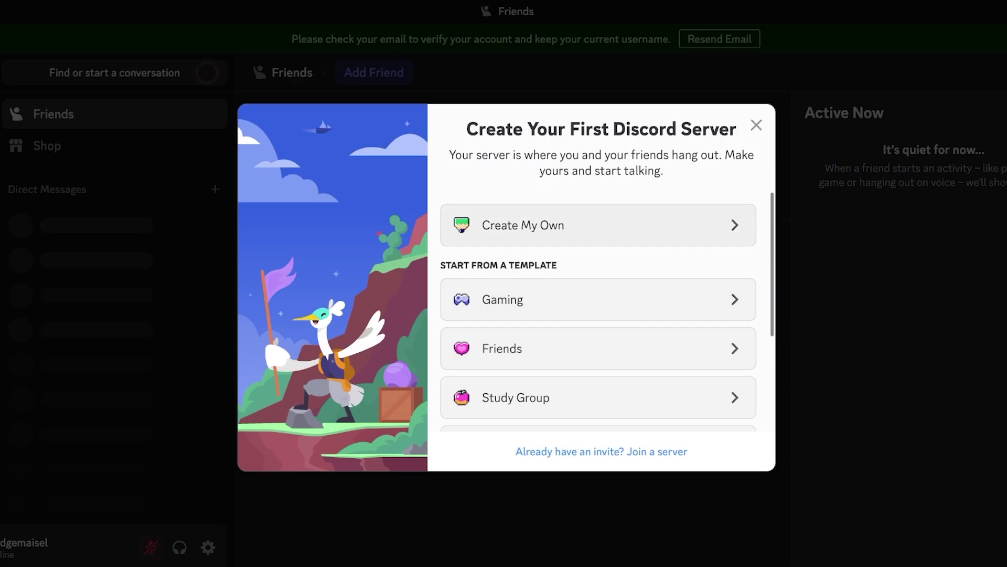
scroll(598, 315, down, 3)
scroll(598, 315, up, 3)
click(598, 226)
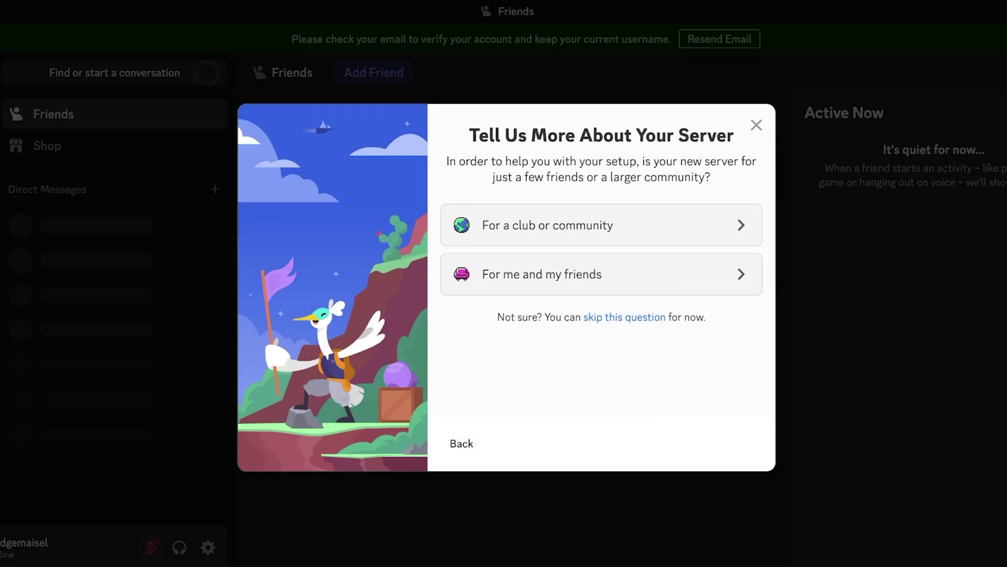
click(601, 274)
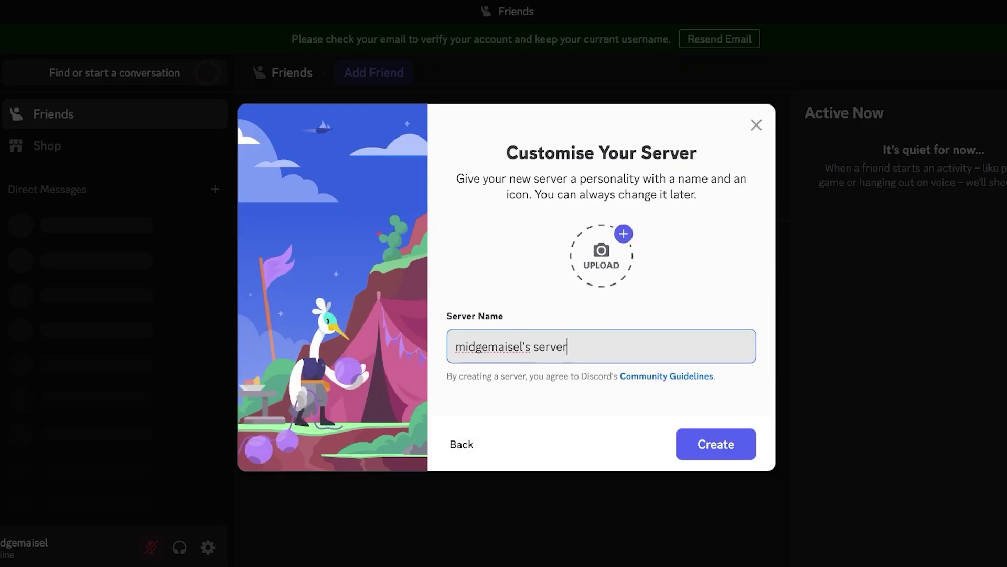
key(ctrl+shift+Left)
key(ctrl+shift+Left)
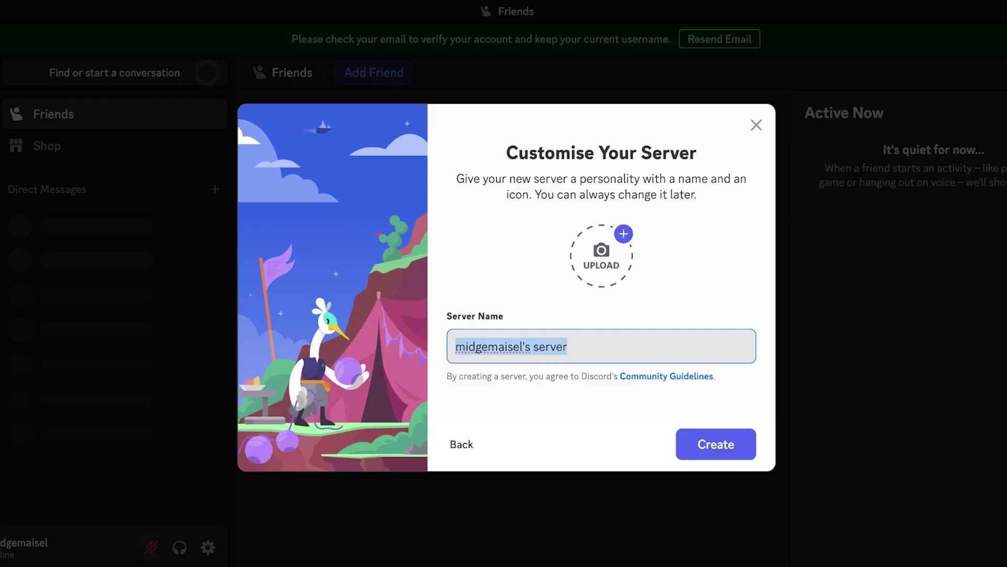
text(Gang7)
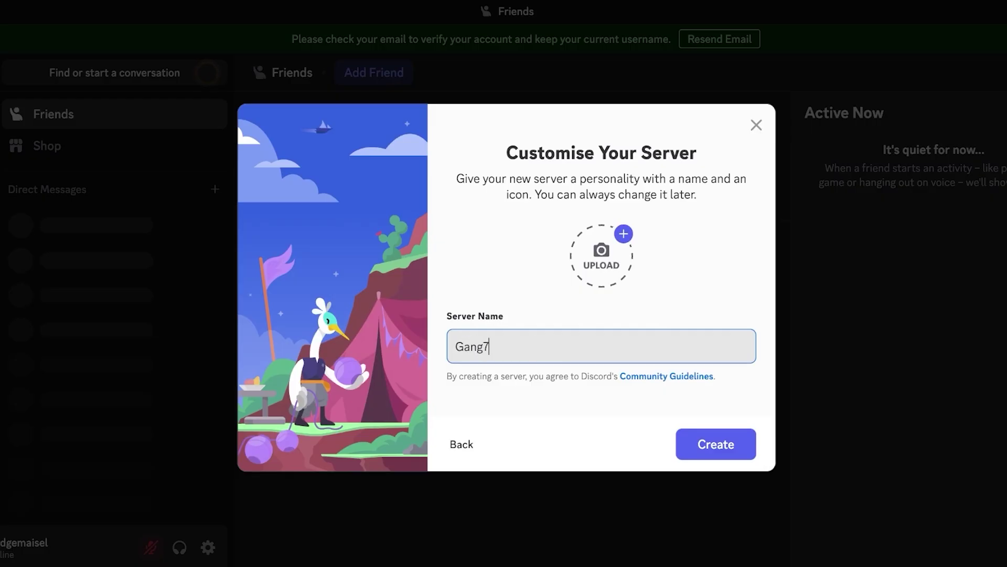
key(Return)
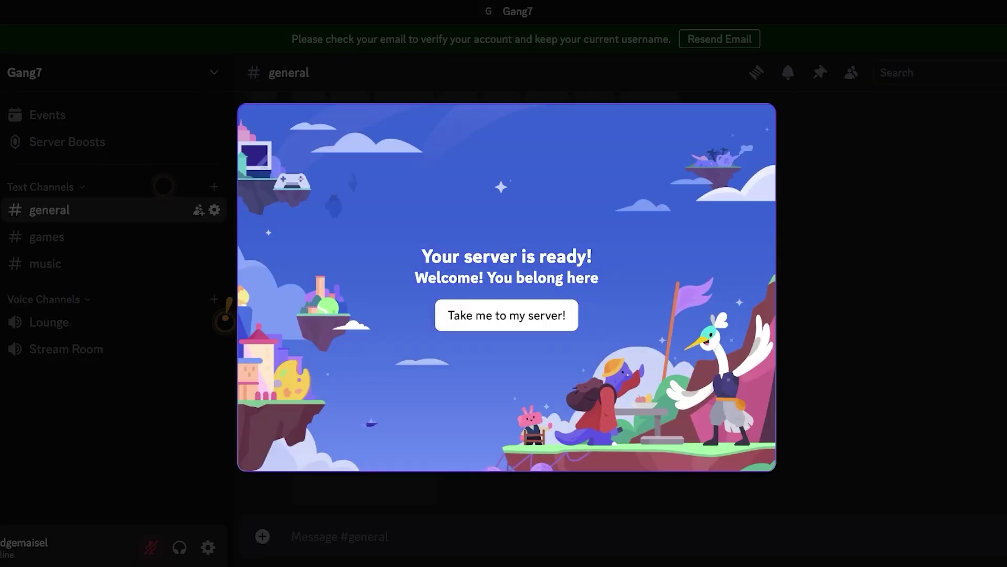
- Enter Gang7 and browse its games, general and music text channels
key(Return)
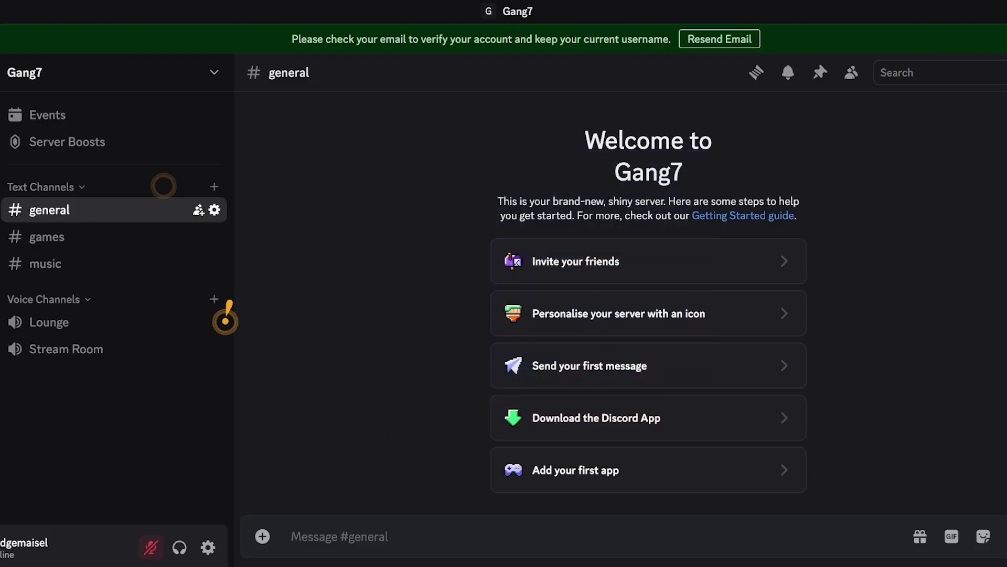
click(46, 237)
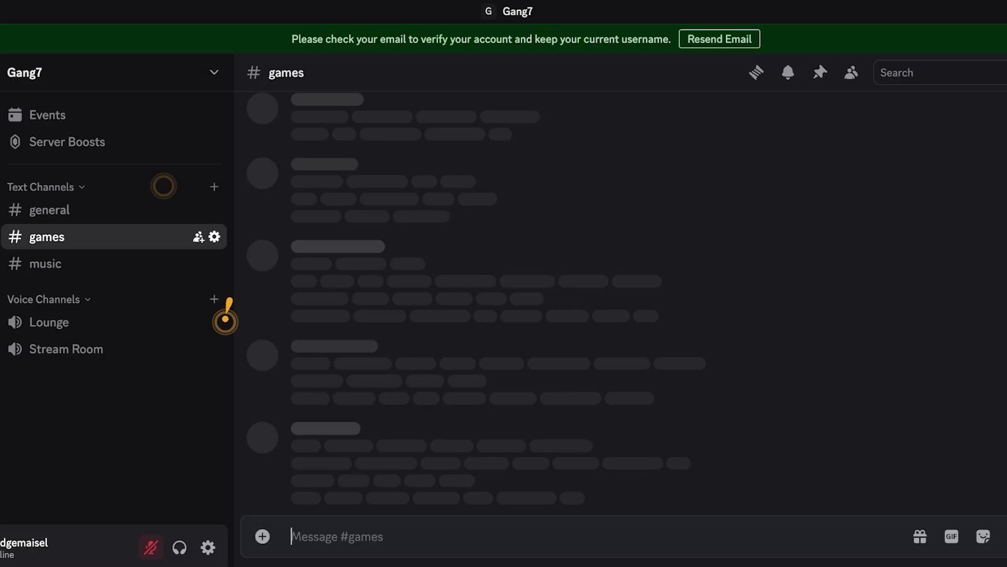
click(50, 209)
click(46, 236)
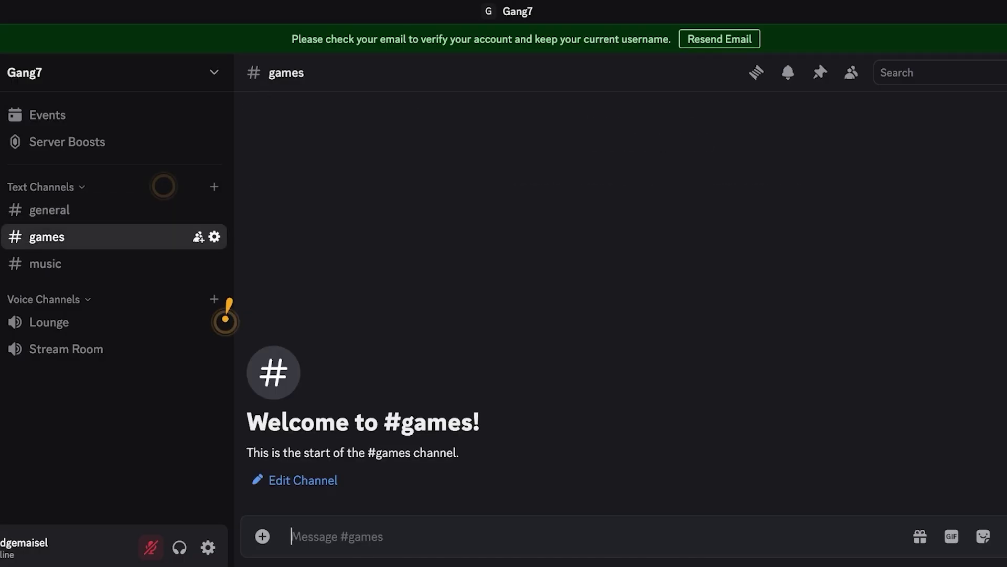
click(46, 263)
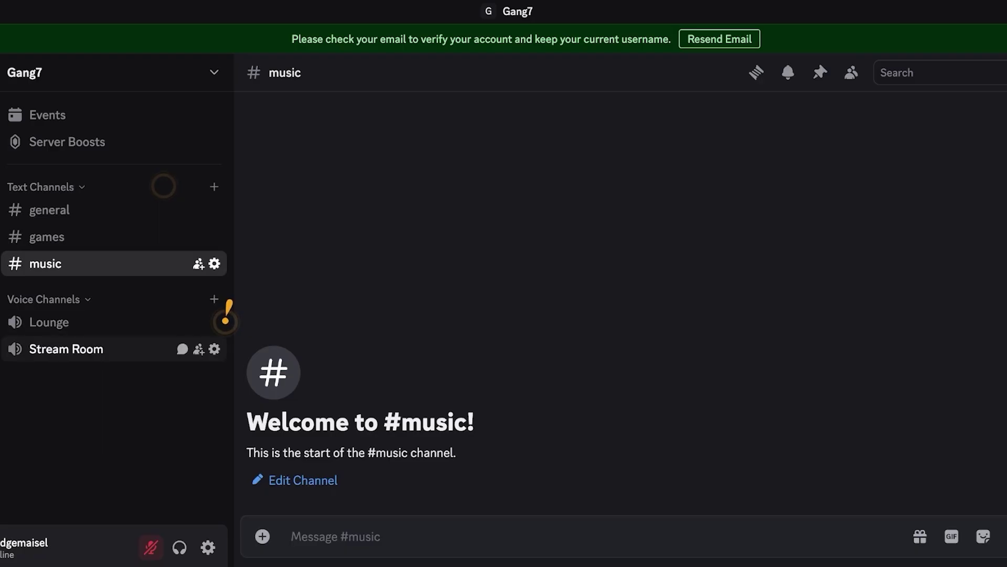
- Join the Stream Room voice channel, switch to Lounge, and browse the Activities picker
click(66, 349)
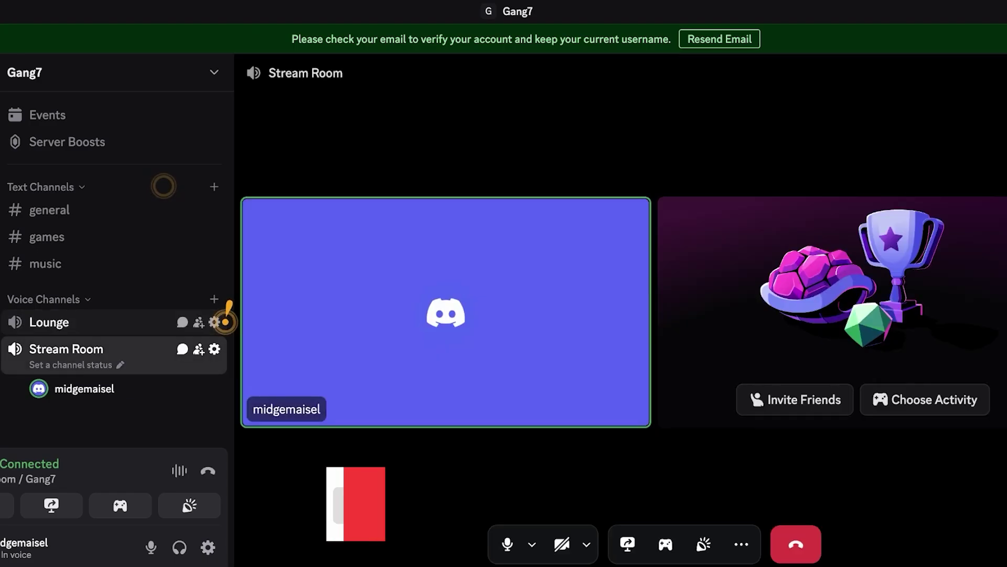
click(225, 320)
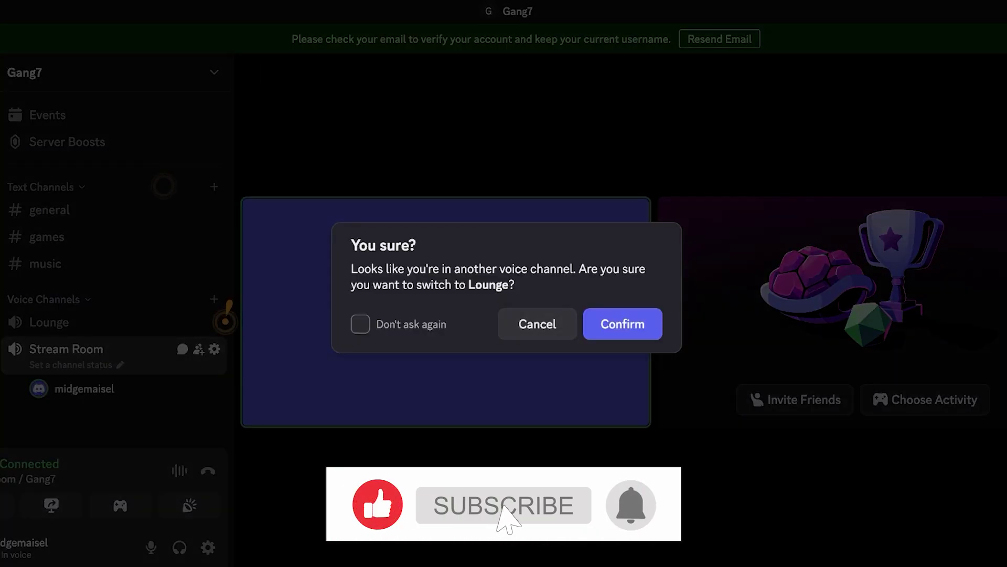
key(Return)
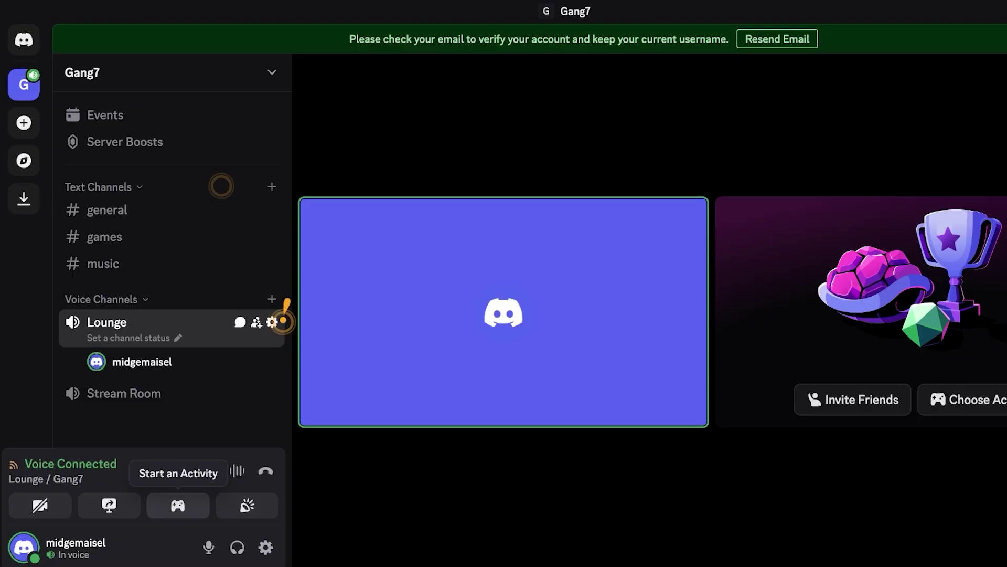
click(177, 506)
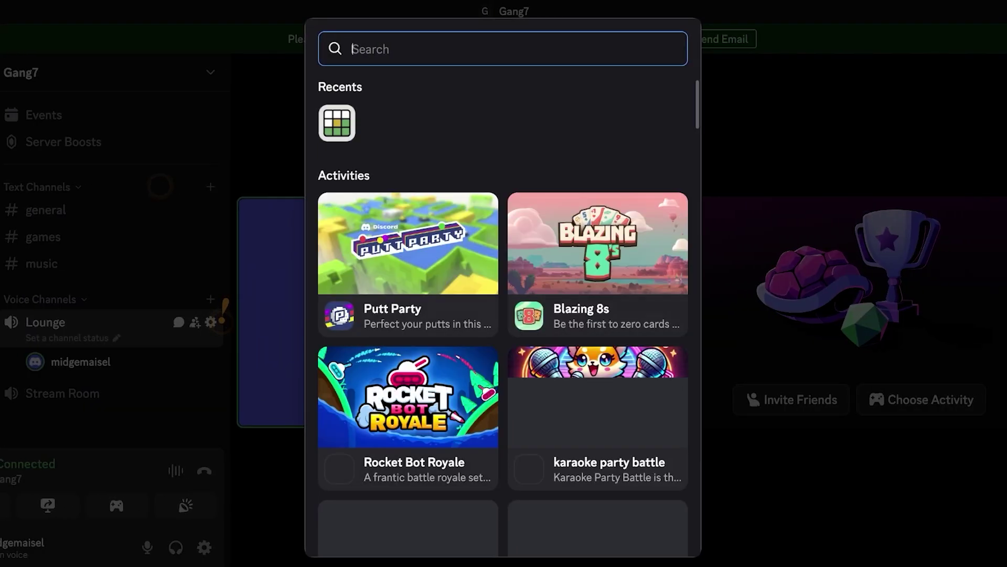
scroll(502, 315, down, 3)
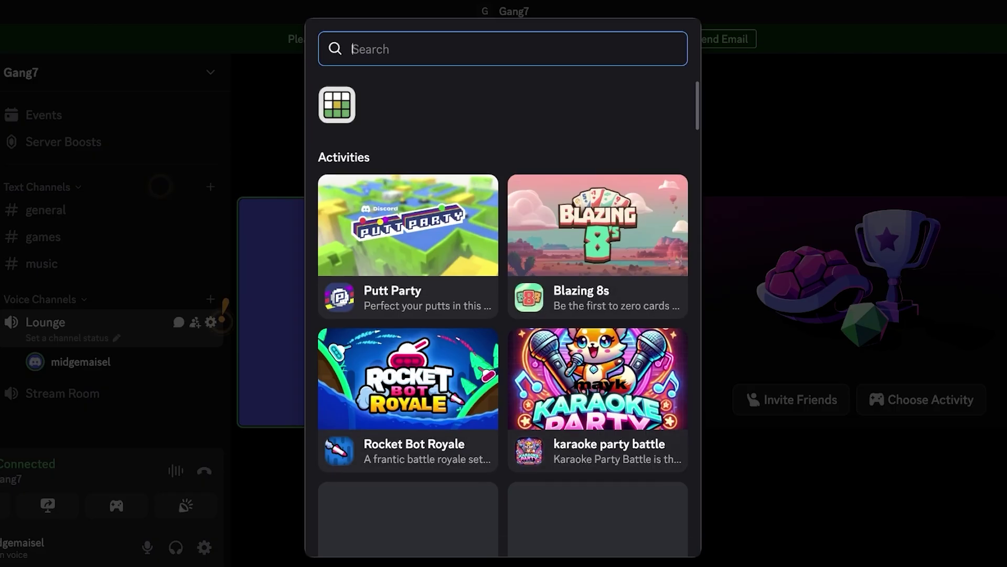
scroll(503, 315, up, 3)
key(Escape)
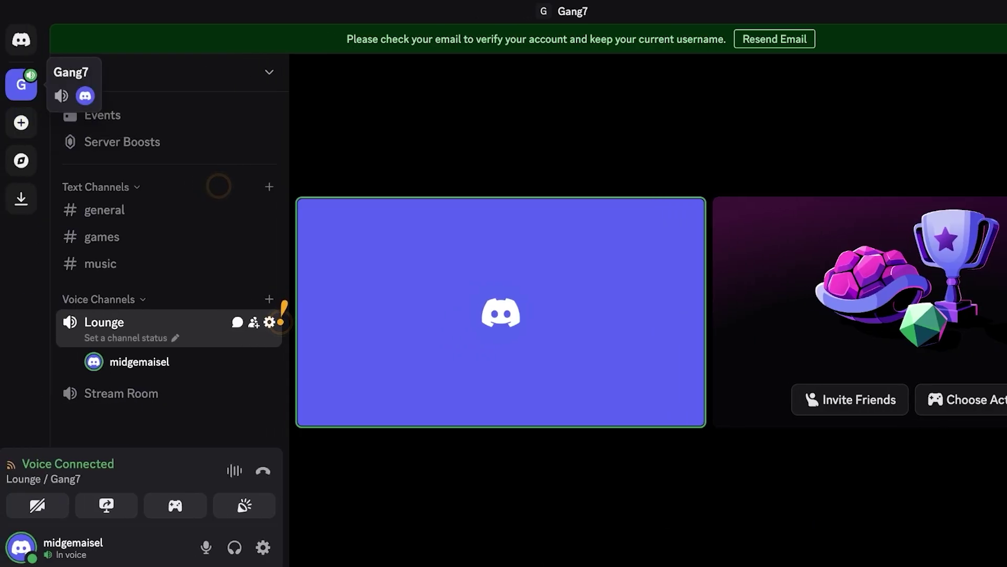
- Go to the Friends home and disconnect from the Lounge voice channel
click(21, 40)
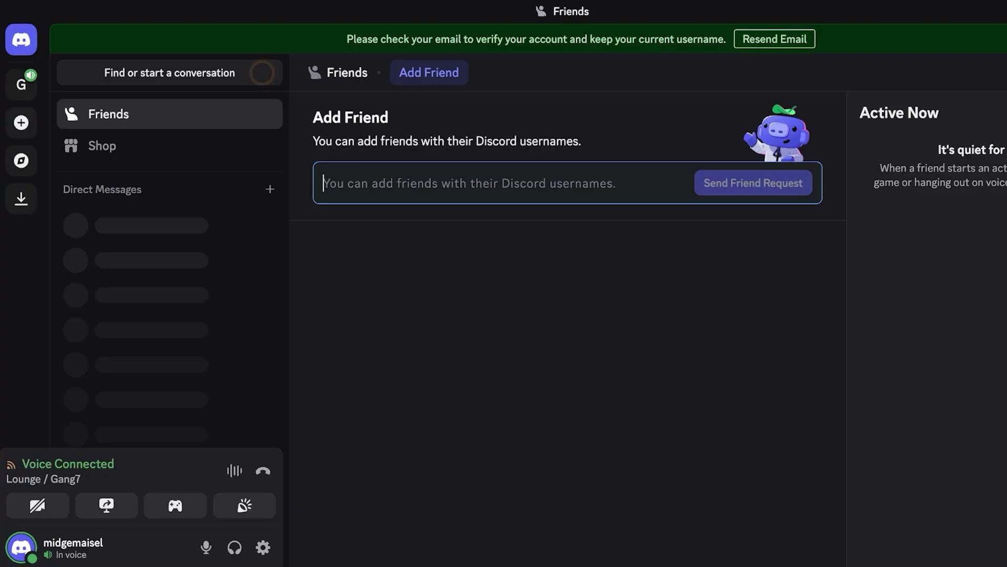
click(263, 471)
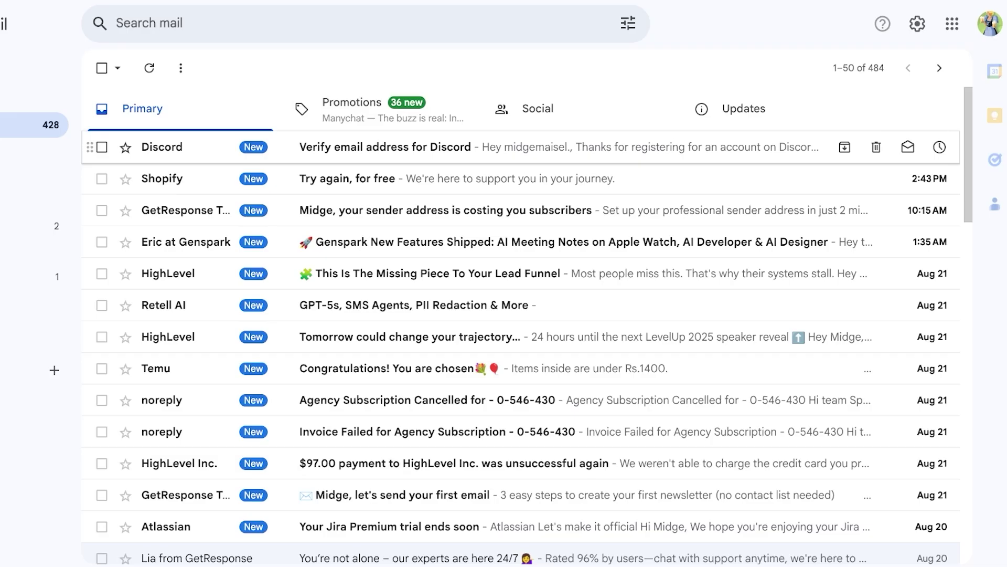
- Open Discord's 'Verify email address for Discord' message from the Gmail inbox
click(425, 147)
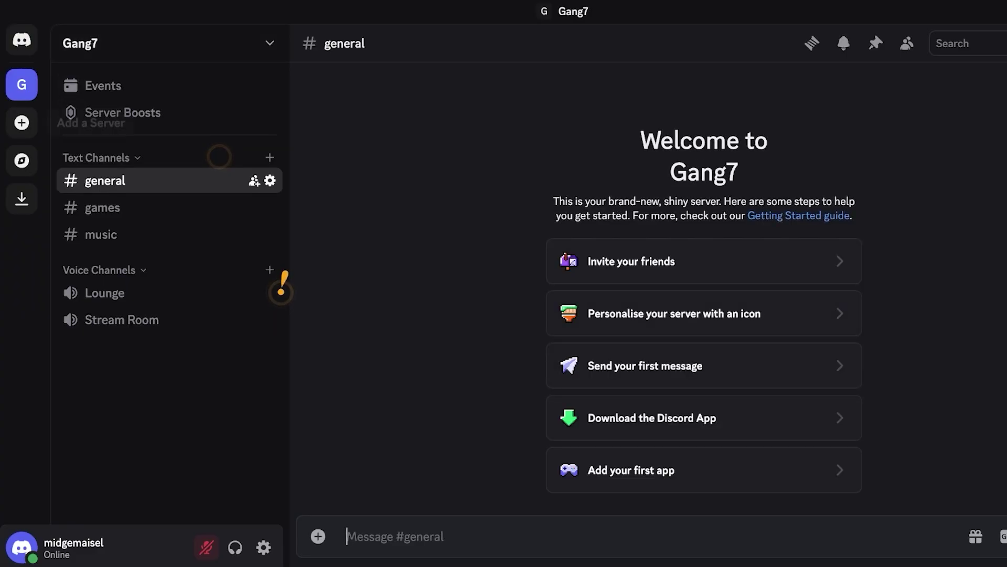
- Browse Discover's Student Hubs, Education, Science & Tech, Entertainment, Music and Gaming categories
click(21, 160)
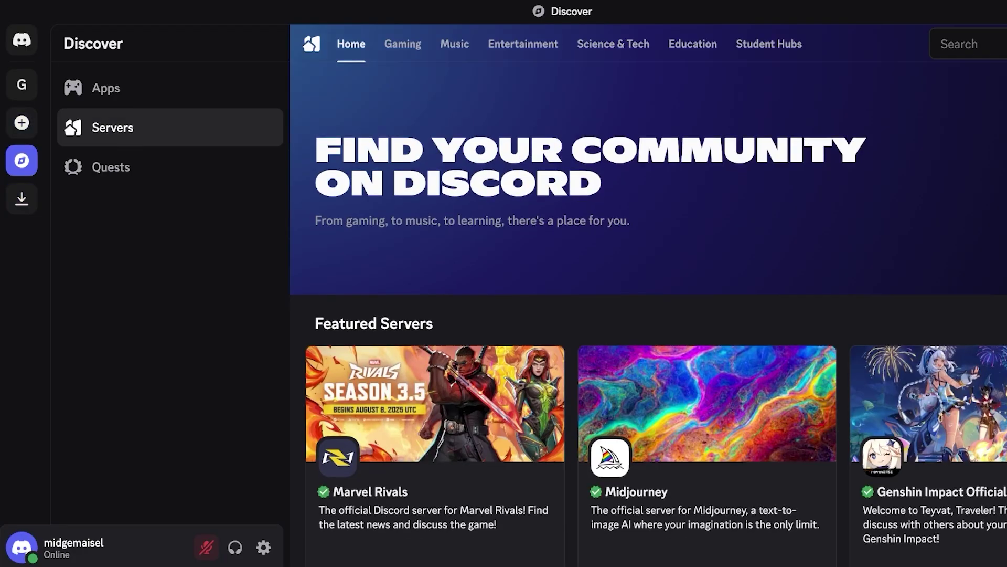
scroll(649, 291, down, 1)
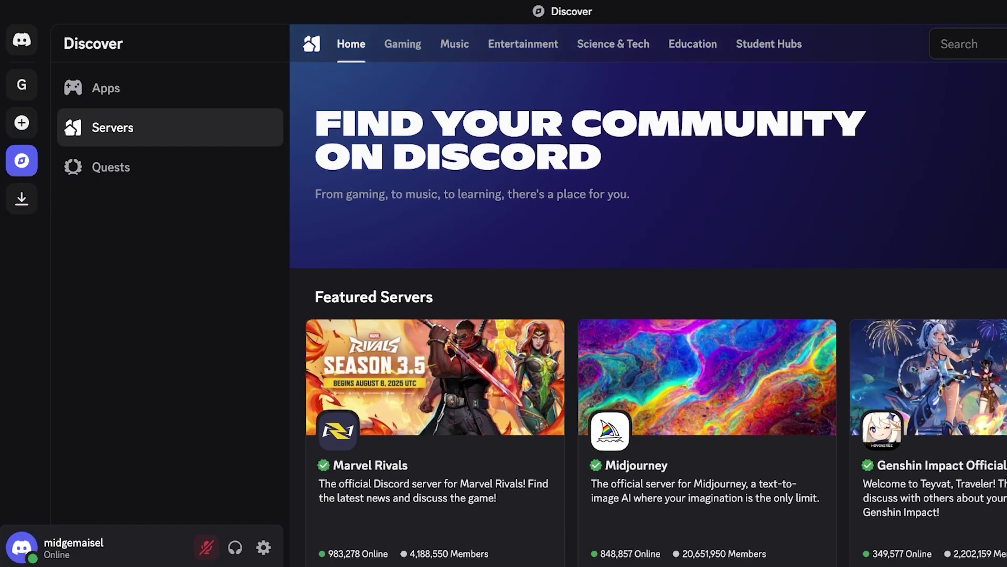
click(770, 43)
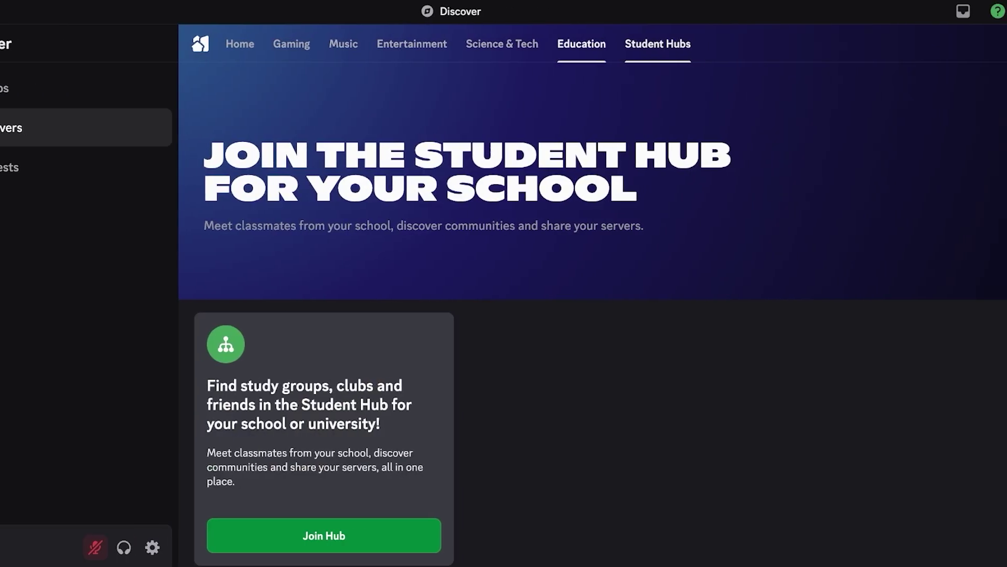
click(581, 44)
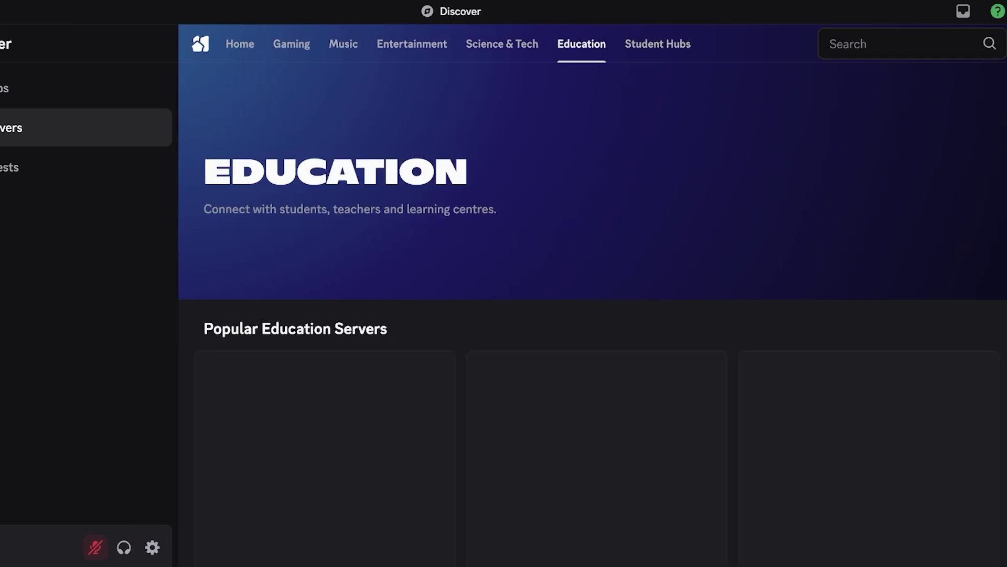
click(502, 43)
click(412, 44)
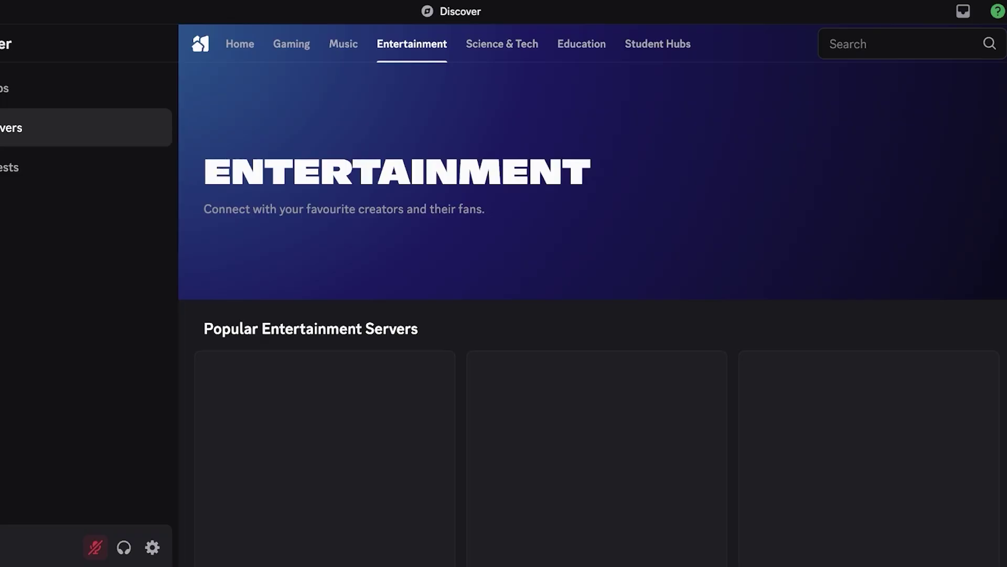
click(343, 44)
click(291, 43)
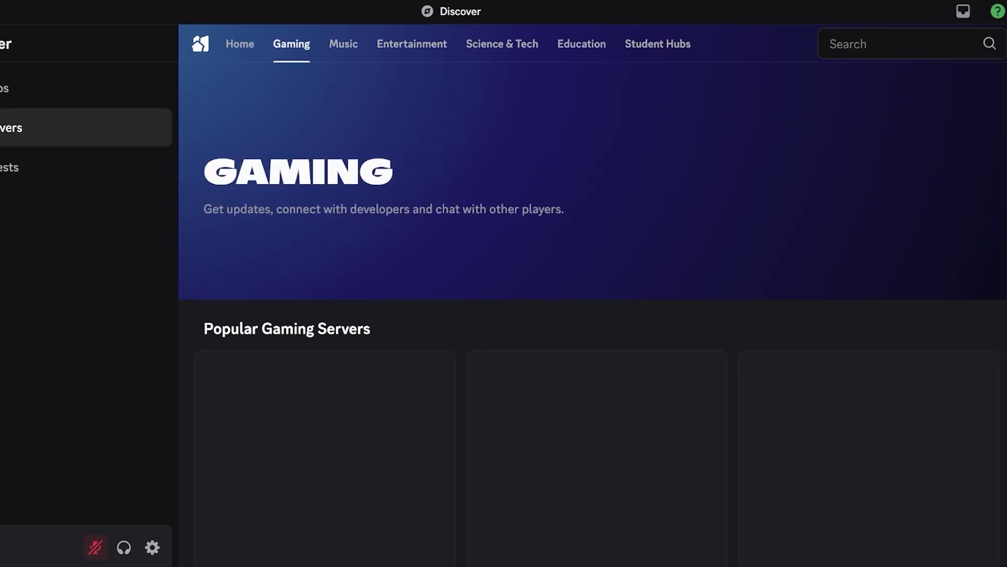
click(657, 44)
- Begin joining a Student Hub and focus its school email field
scroll(593, 347, down, 3)
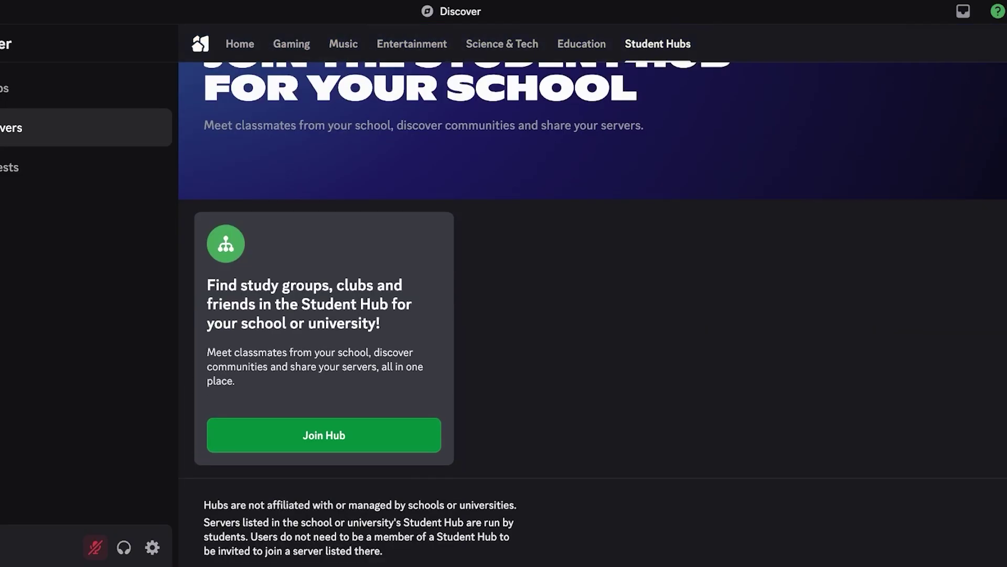
click(323, 435)
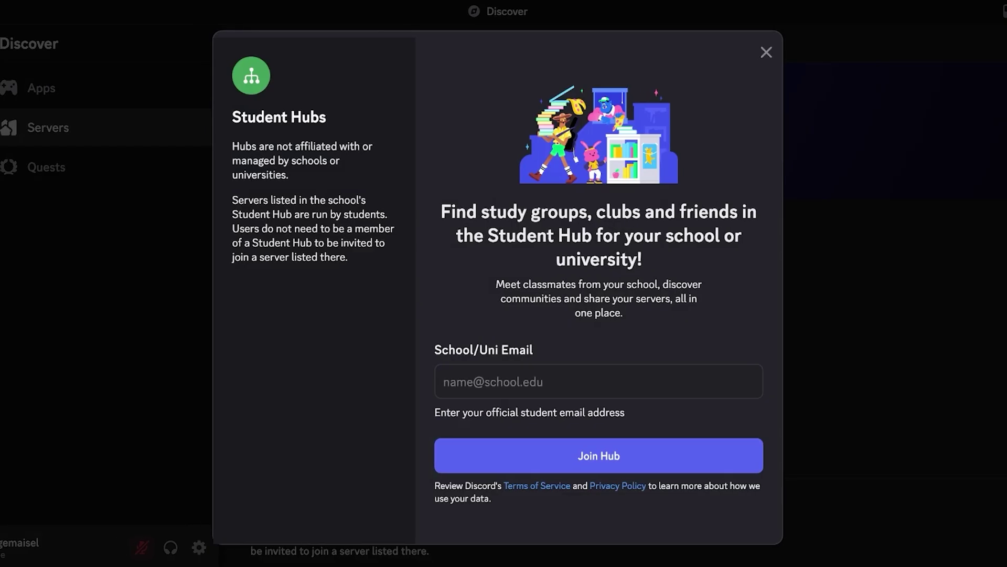
click(444, 382)
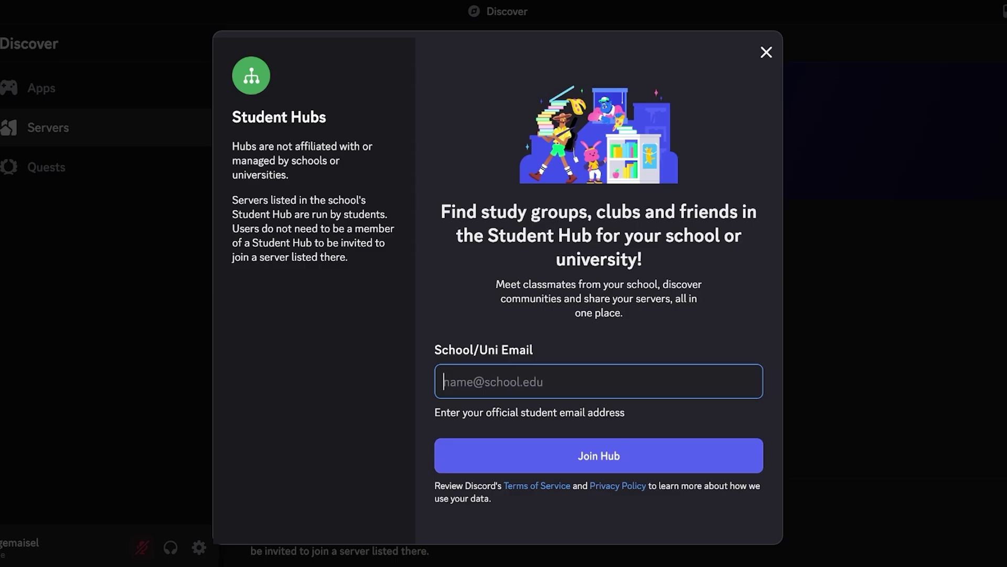
- Dismiss the Student Hub form and scroll through the popular Education servers
key(Escape)
click(441, 42)
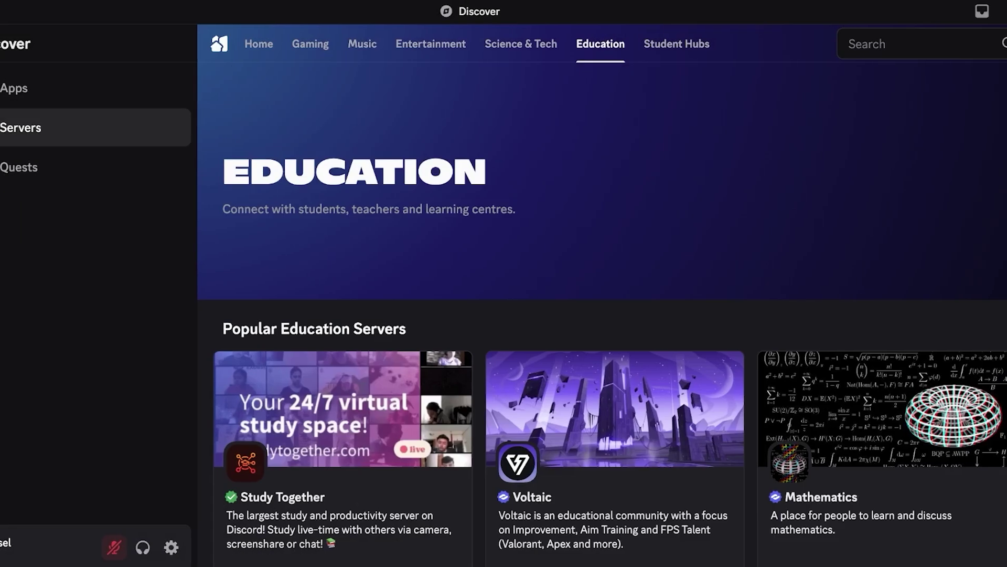
scroll(596, 284, down, 12)
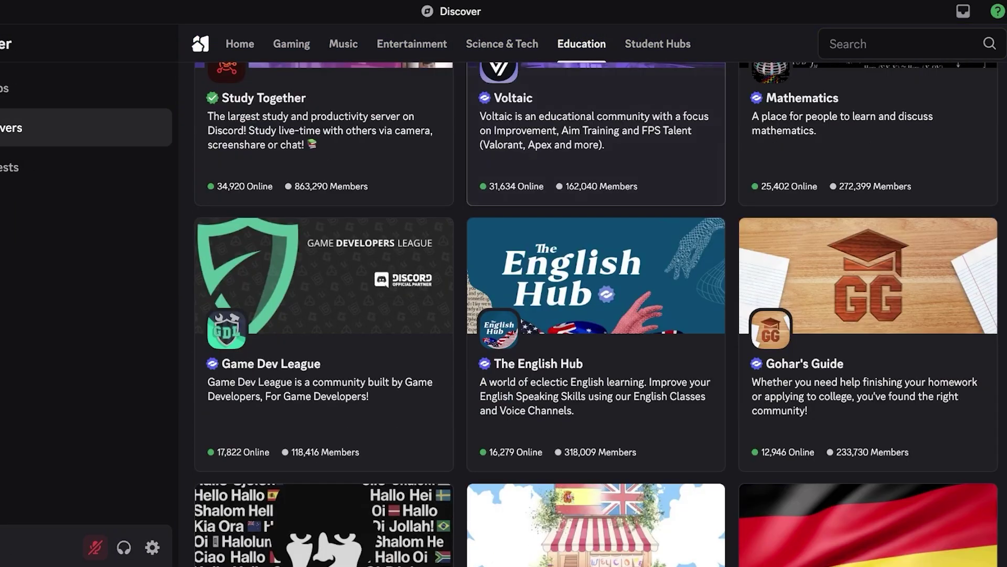
scroll(596, 304, down, 5)
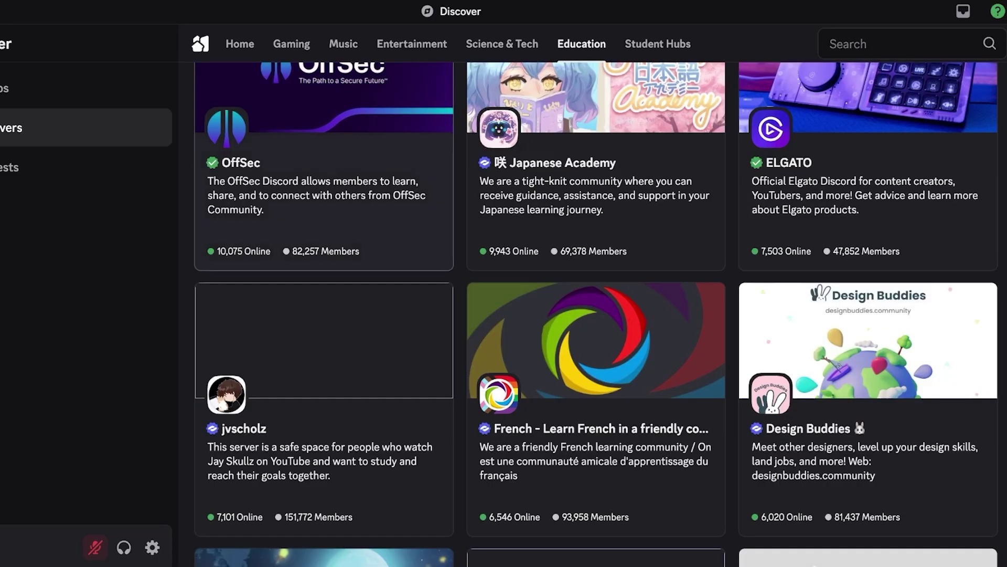
scroll(596, 304, down, 10)
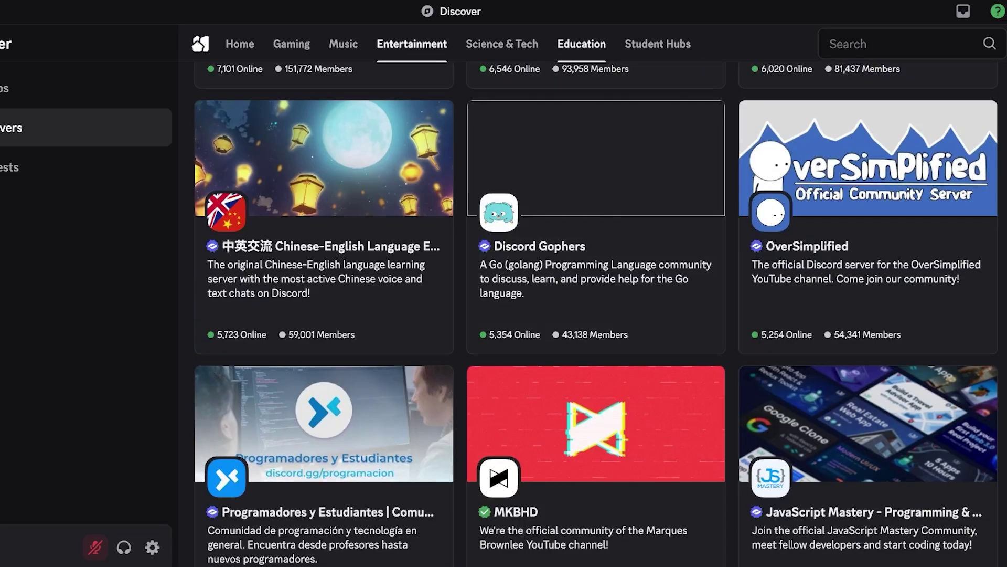
- Look over the Entertainment category's popular servers
click(412, 44)
scroll(596, 304, down, 20)
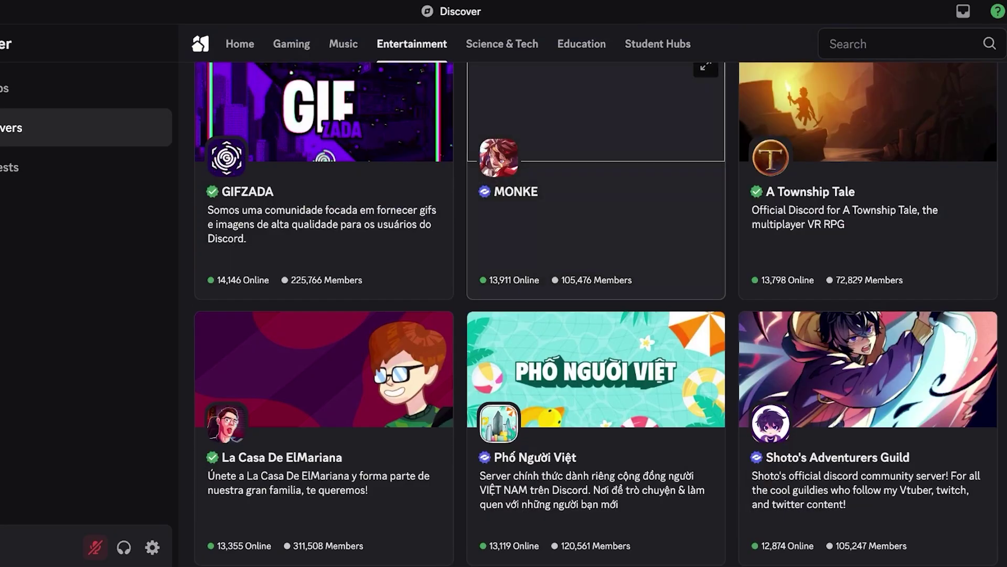
scroll(596, 304, up, 20)
click(892, 44)
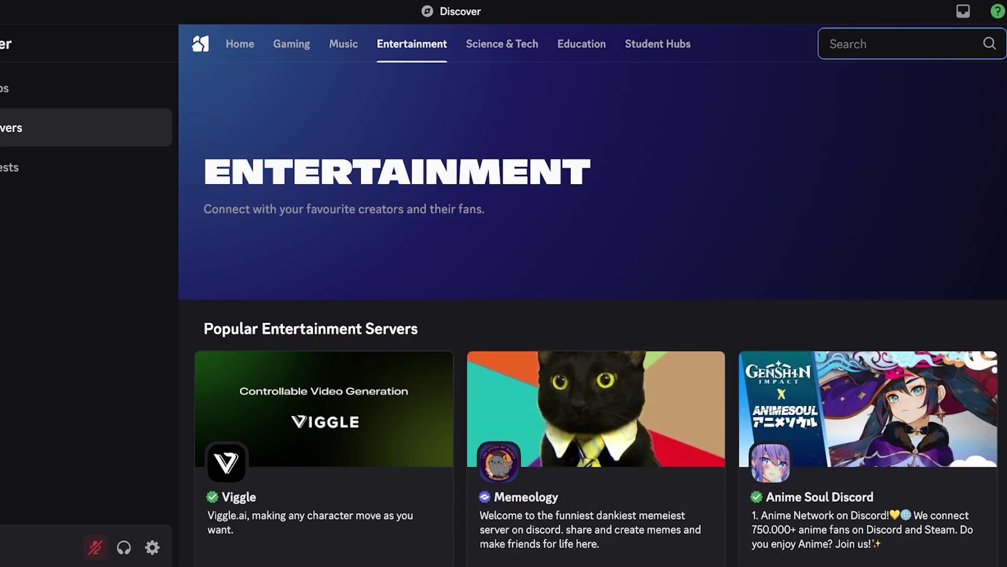
- Search Discover for 'meme' servers
text(m)
key(BackSpace)
text(meme)
key(Return)
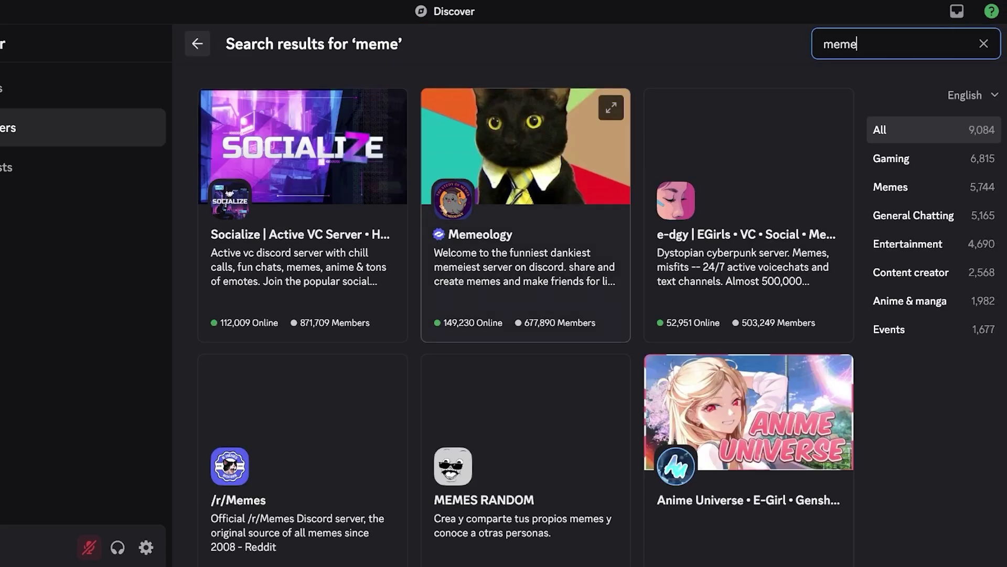
- Scroll the 9,084 'meme' results until the Meme Central card is visible
scroll(524, 305, down, 10)
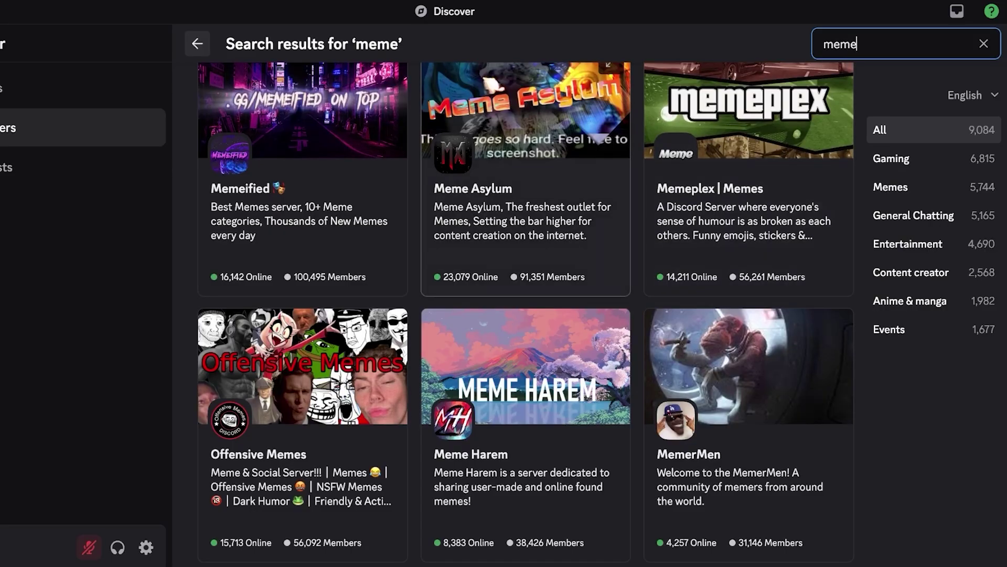
scroll(525, 315, down, 5)
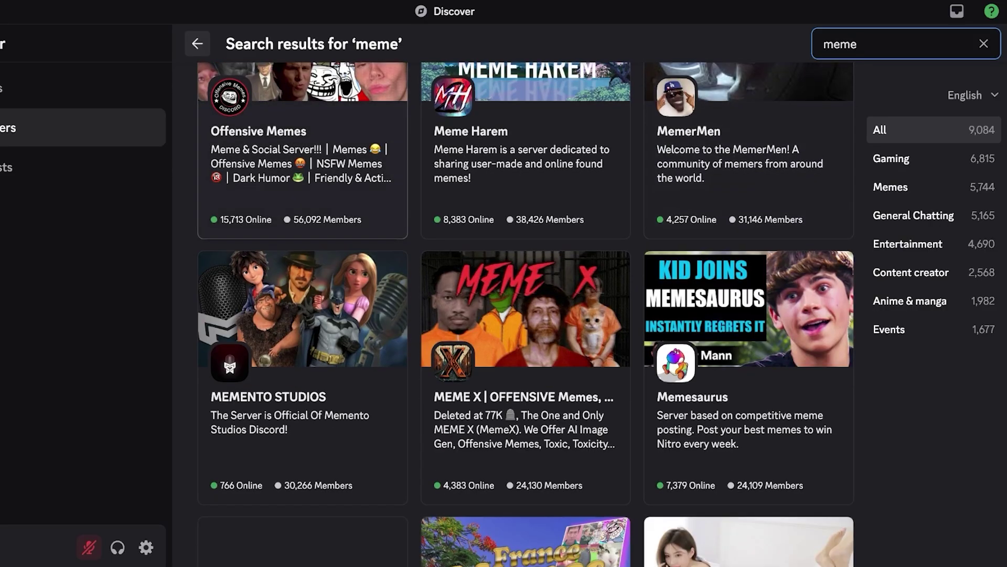
scroll(525, 315, up, 15)
scroll(525, 315, down, 15)
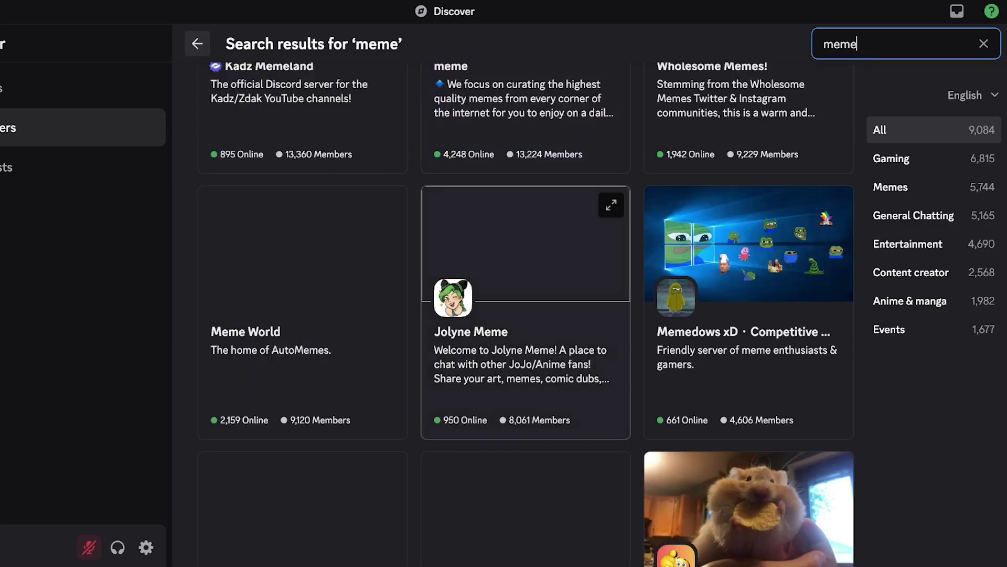
scroll(524, 315, down, 3)
scroll(525, 315, up, 15)
scroll(524, 315, down, 1)
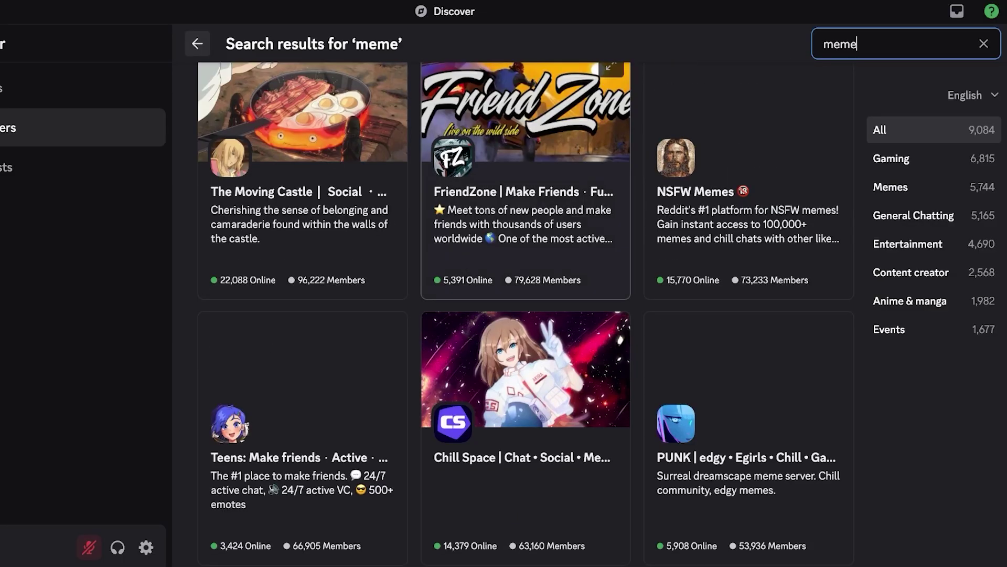
scroll(525, 315, up, 10)
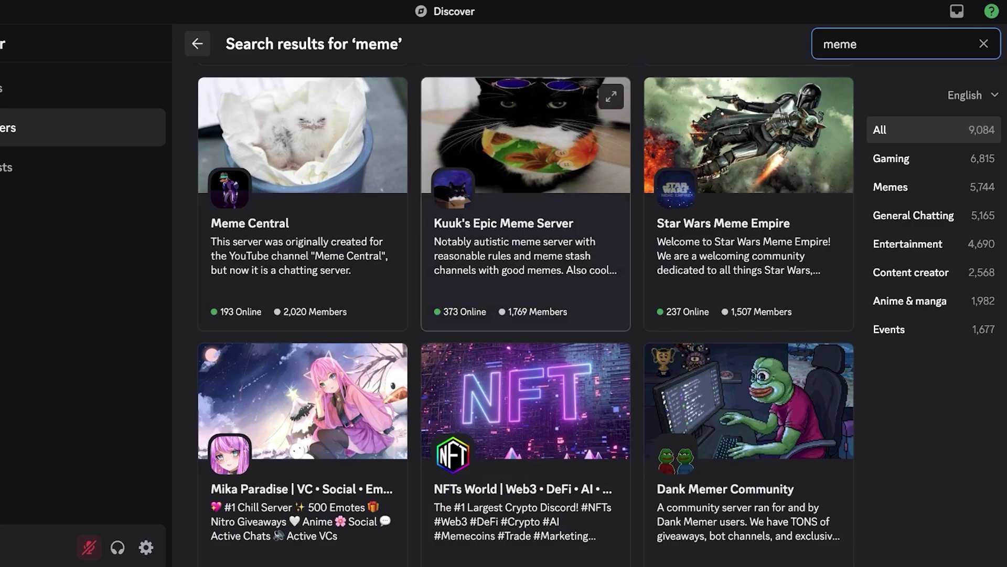
scroll(524, 315, up, 3)
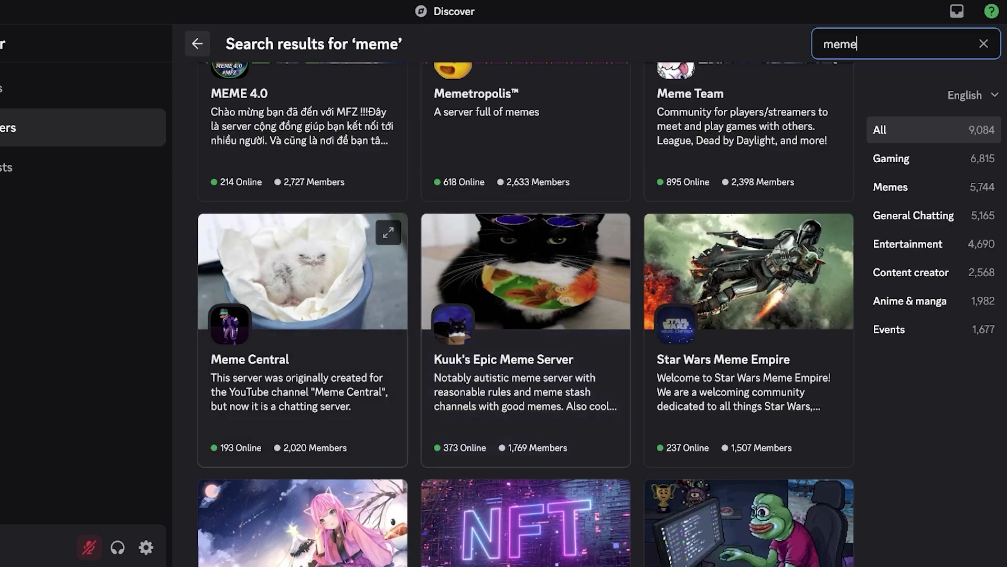
- Join Meme Central, choosing 'Send memes' as the interest and accepting the rules
click(303, 340)
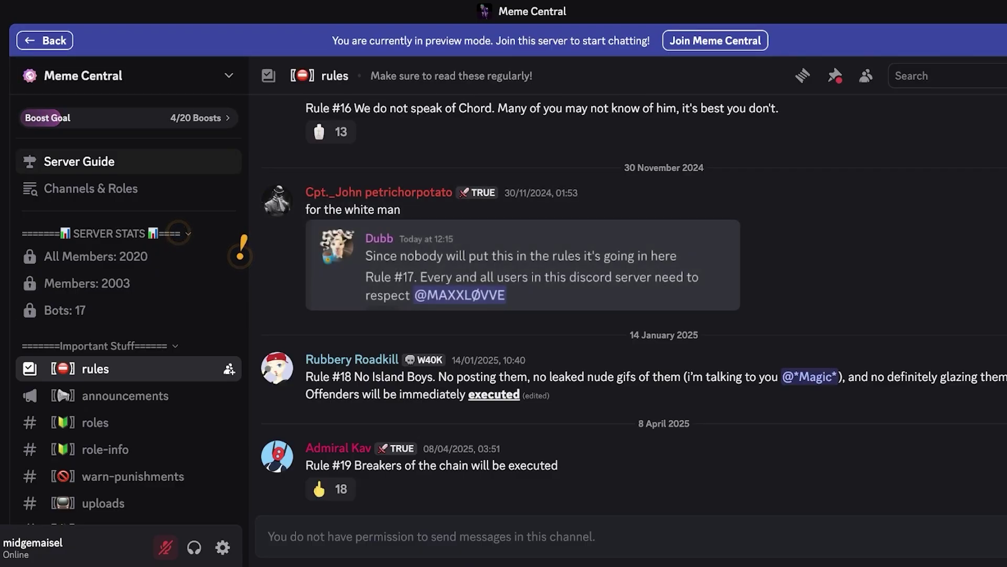
click(715, 40)
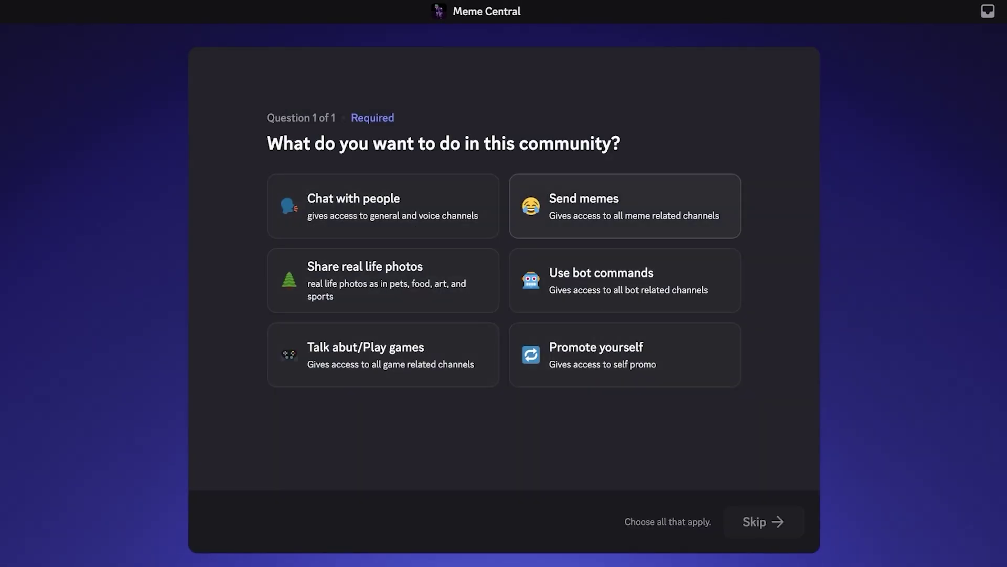
click(625, 206)
click(761, 521)
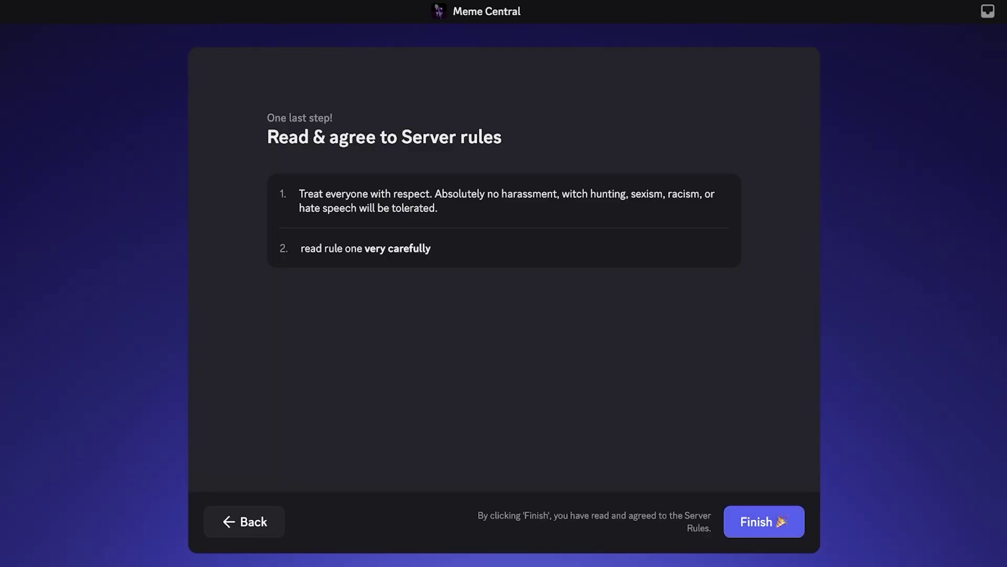
click(761, 521)
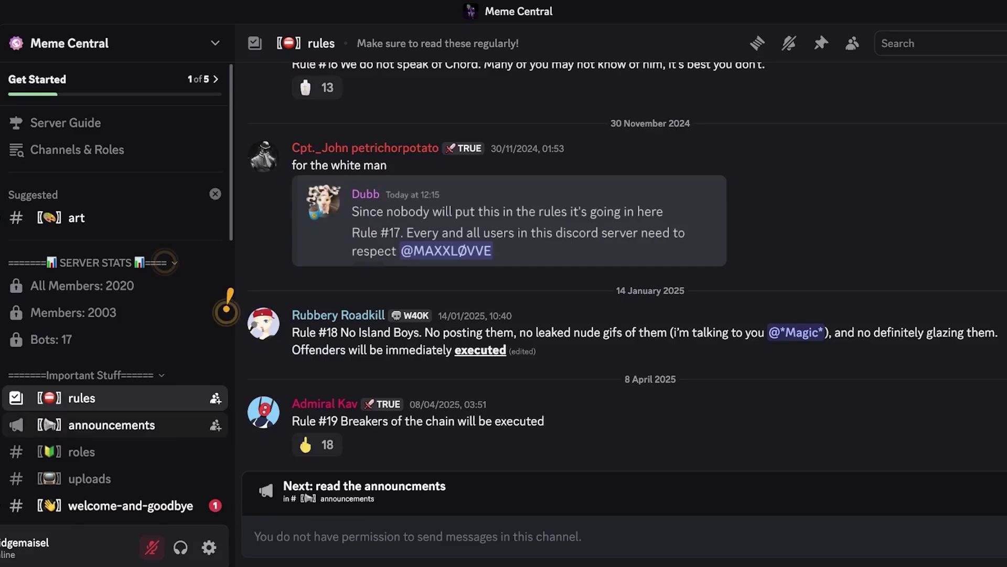
- Visit Meme Central's #announcements and #roles channels, then open #memes
click(112, 425)
click(105, 452)
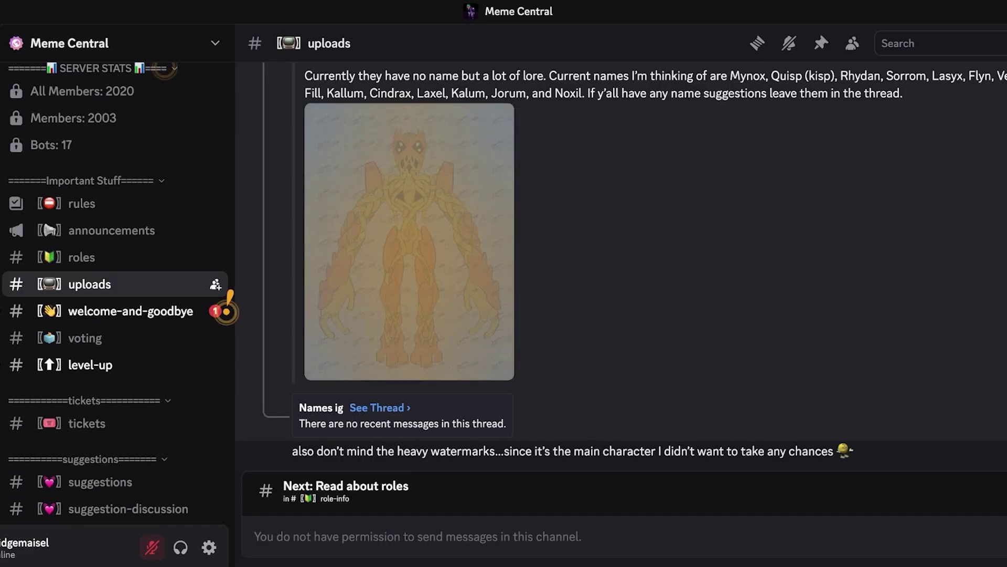
scroll(226, 309, down, 5)
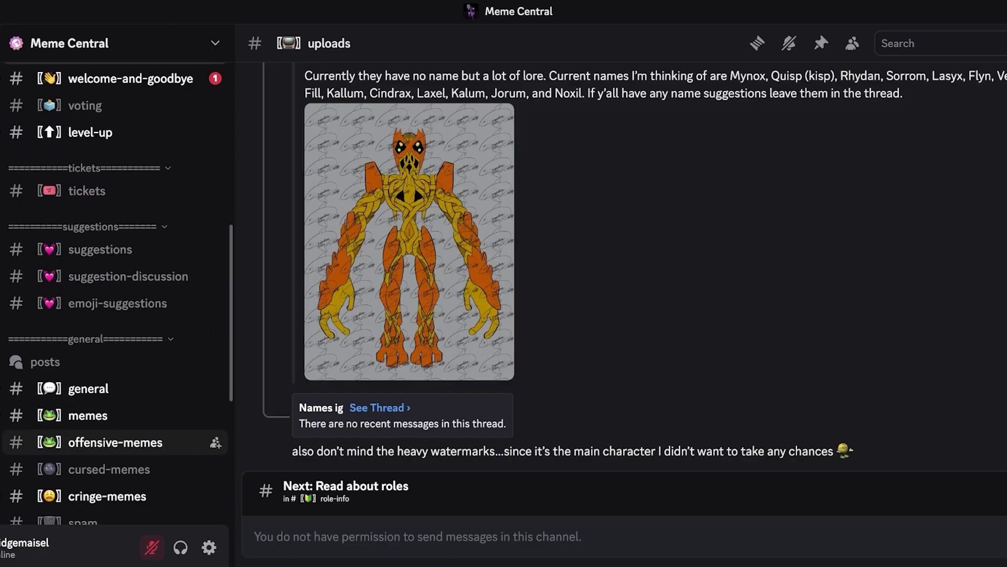
scroll(115, 368, down, 3)
click(88, 259)
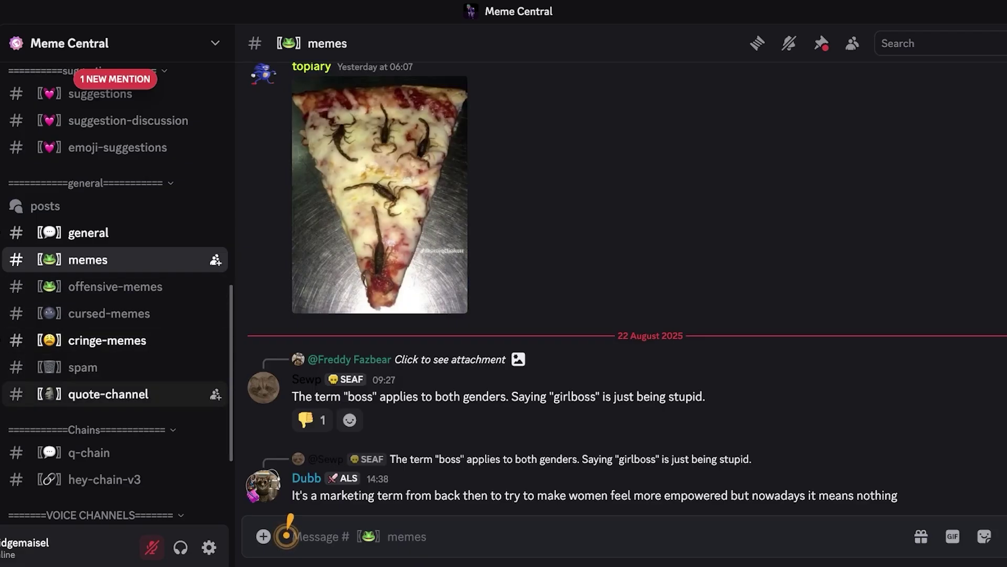
- Scroll back through #memes posts to mid-August 2025
scroll(116, 389, down, 3)
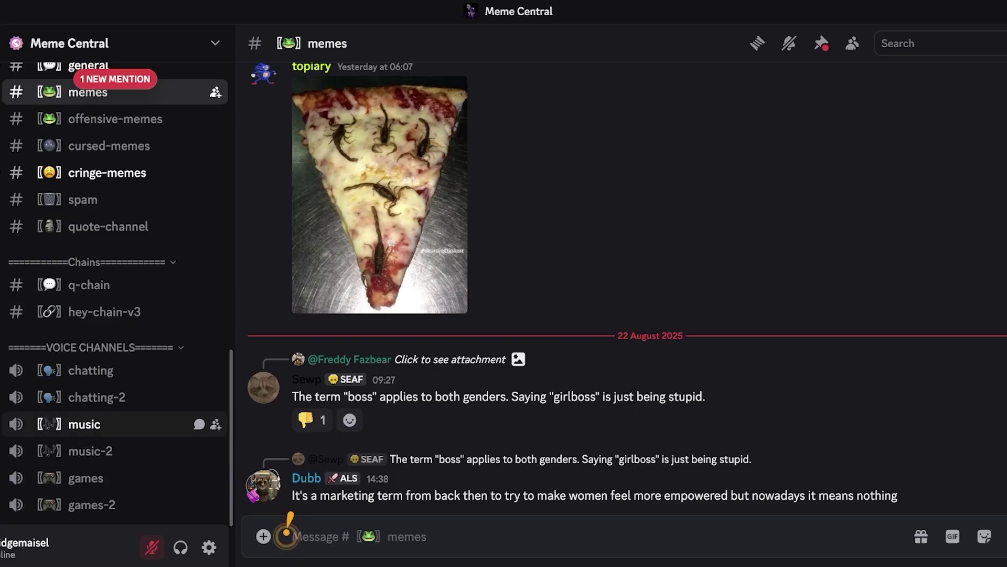
scroll(115, 409, up, 1)
scroll(166, 262, up, 10)
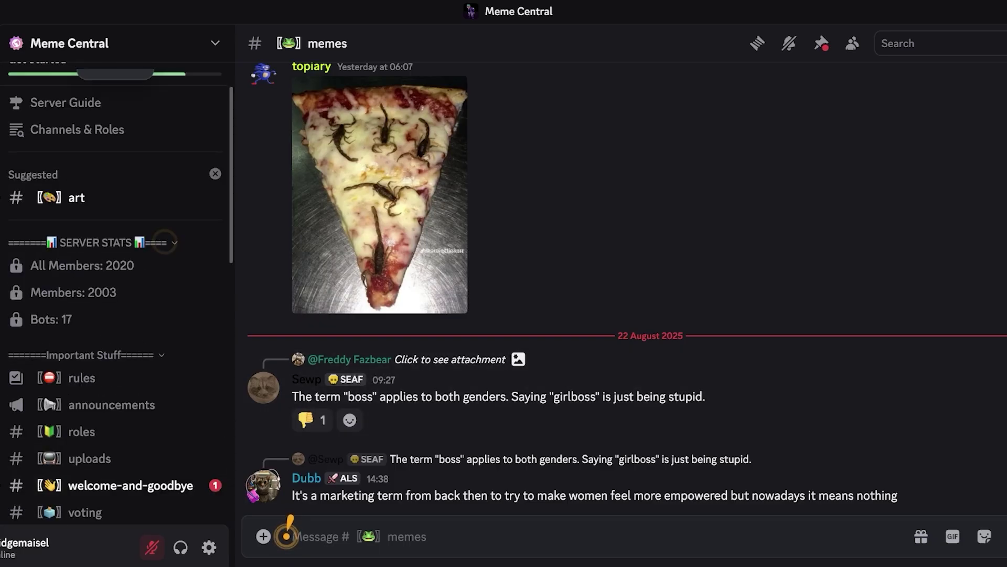
scroll(472, 262, up, 5)
scroll(472, 315, up, 10)
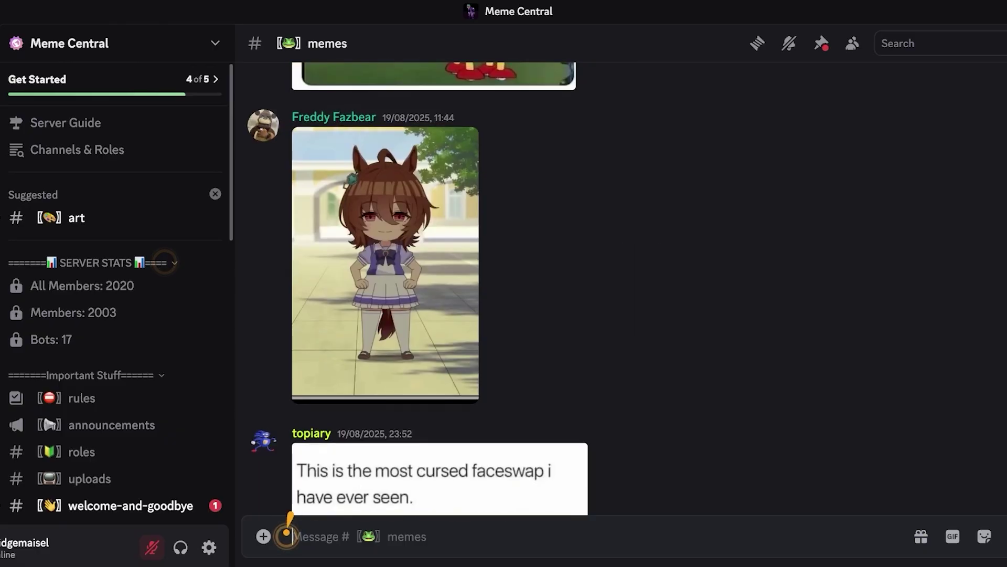
scroll(473, 315, up, 15)
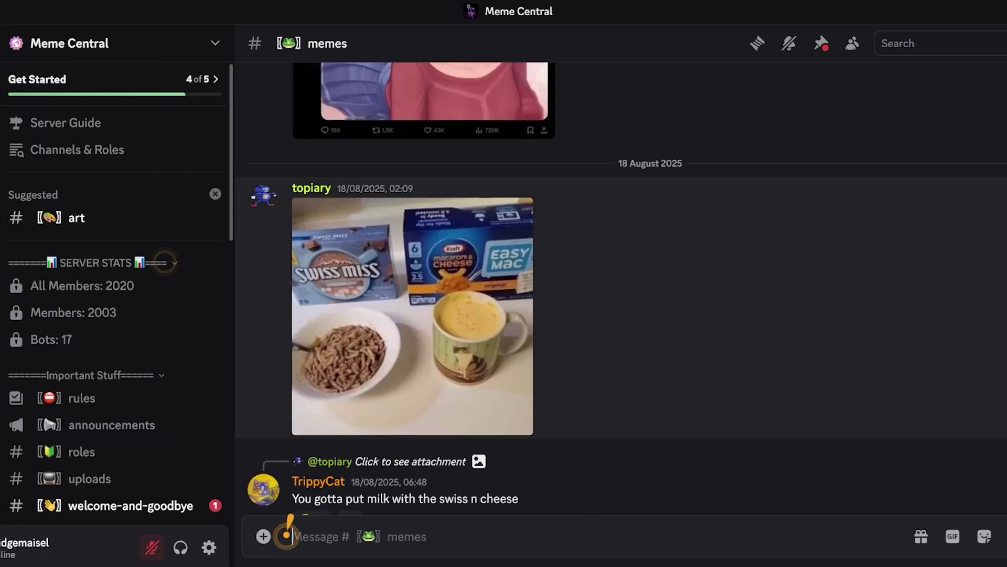
scroll(286, 534, up, 15)
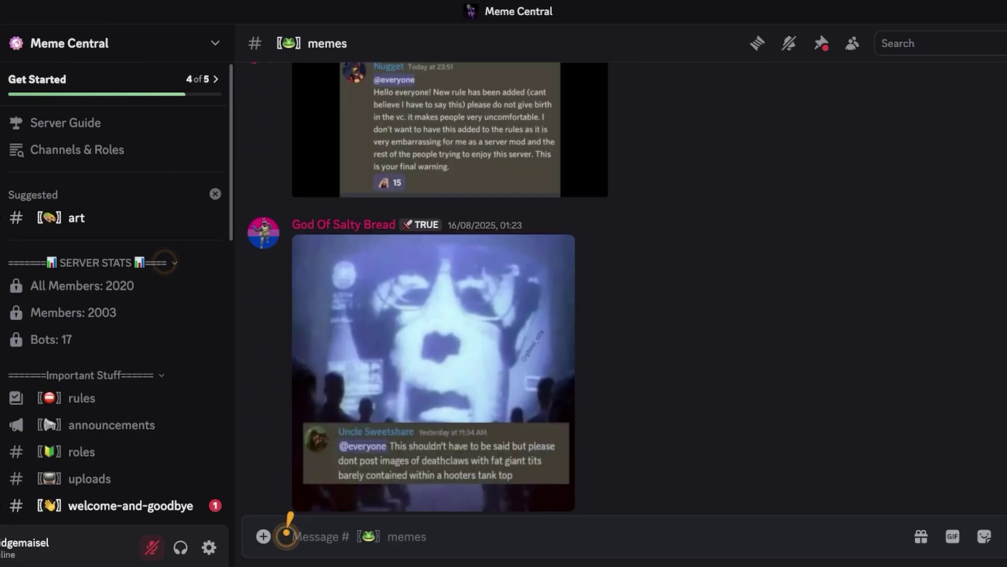
scroll(286, 534, up, 5)
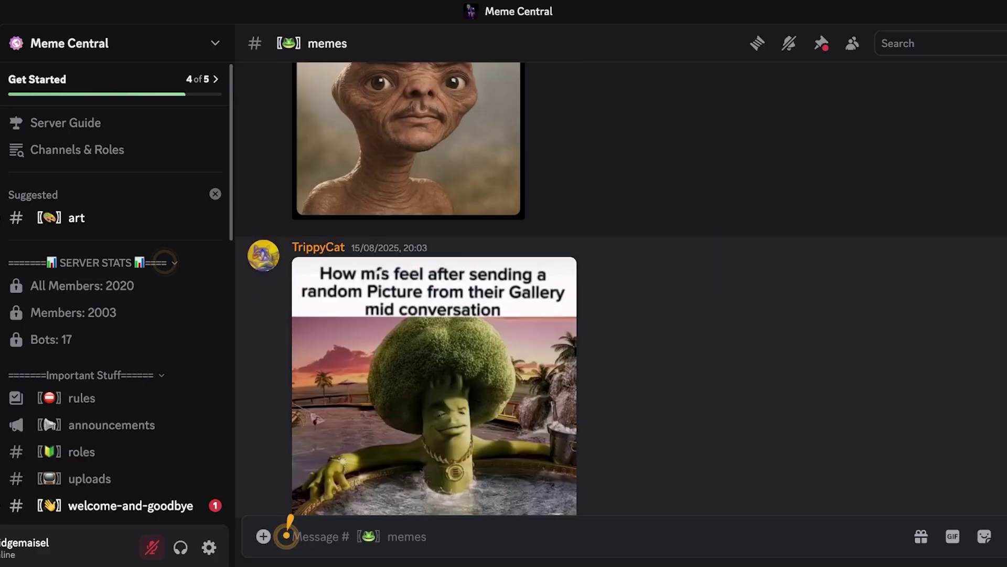
scroll(286, 534, up, 5)
scroll(287, 534, up, 5)
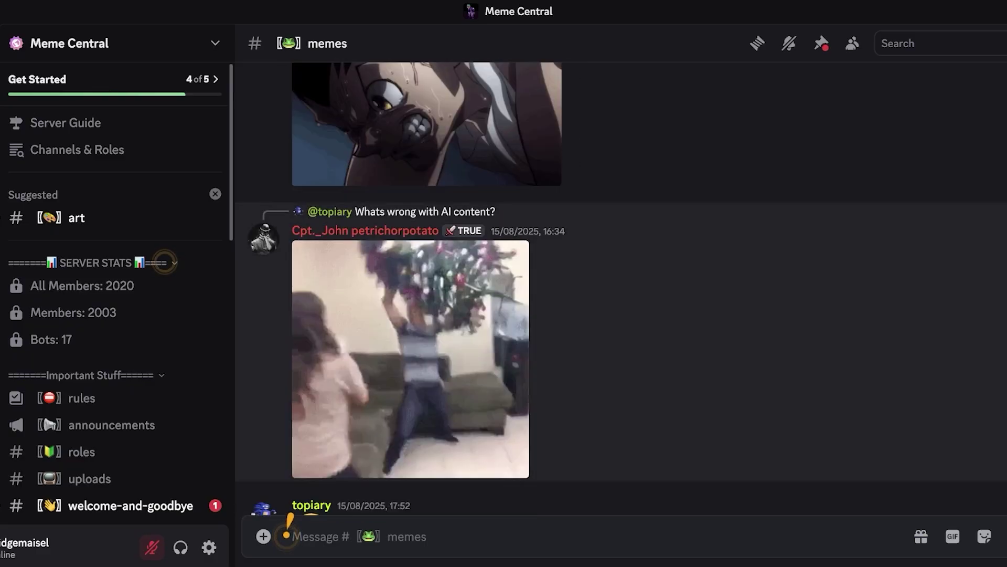
scroll(286, 534, up, 5)
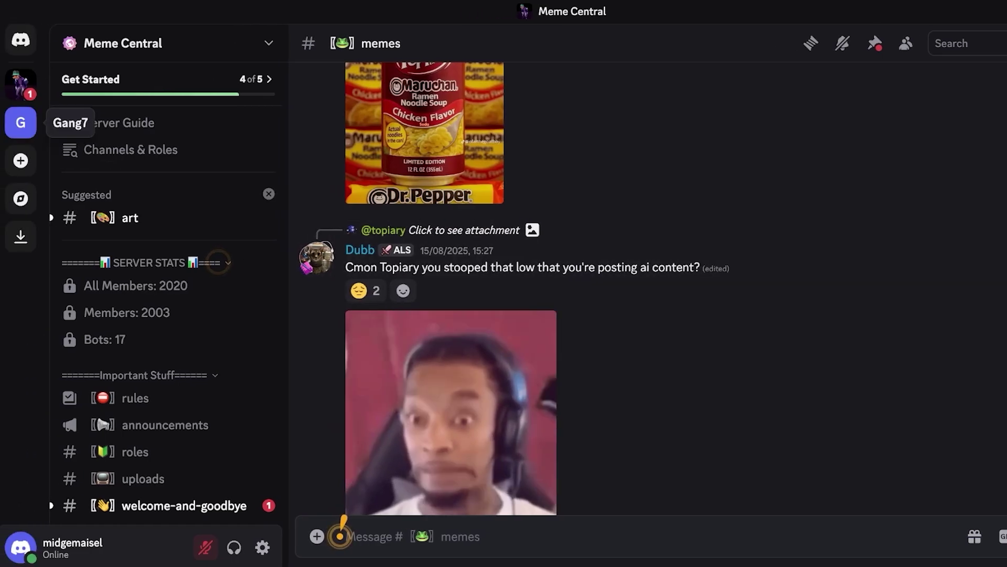
- Create a server from scratch, not a template, named 'Meme 07'
click(21, 160)
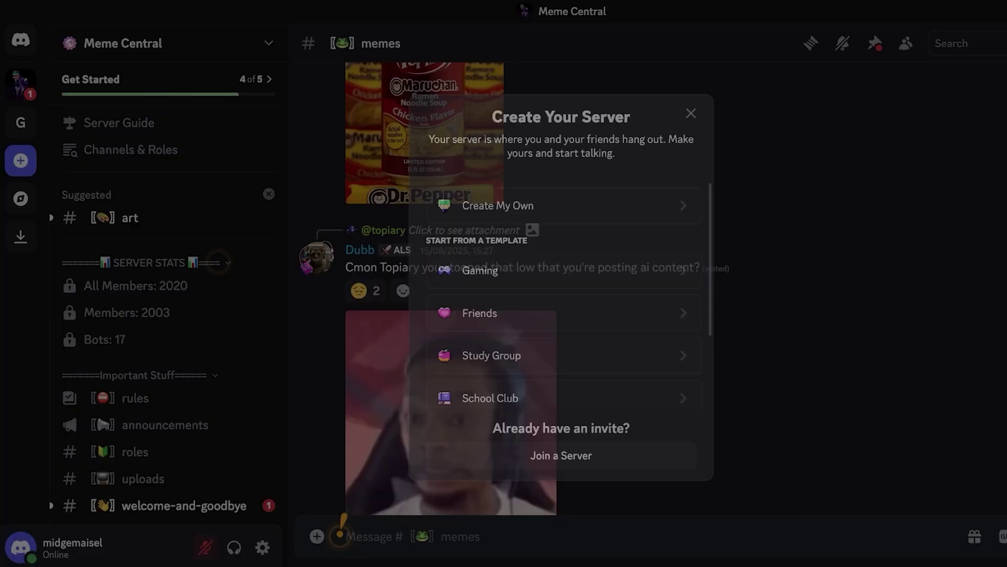
key(Escape)
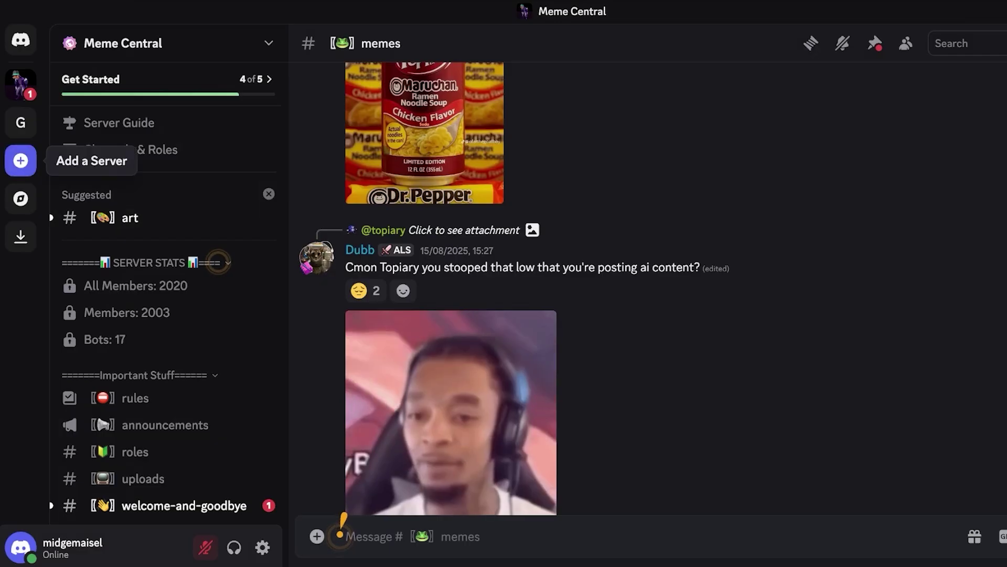
click(20, 160)
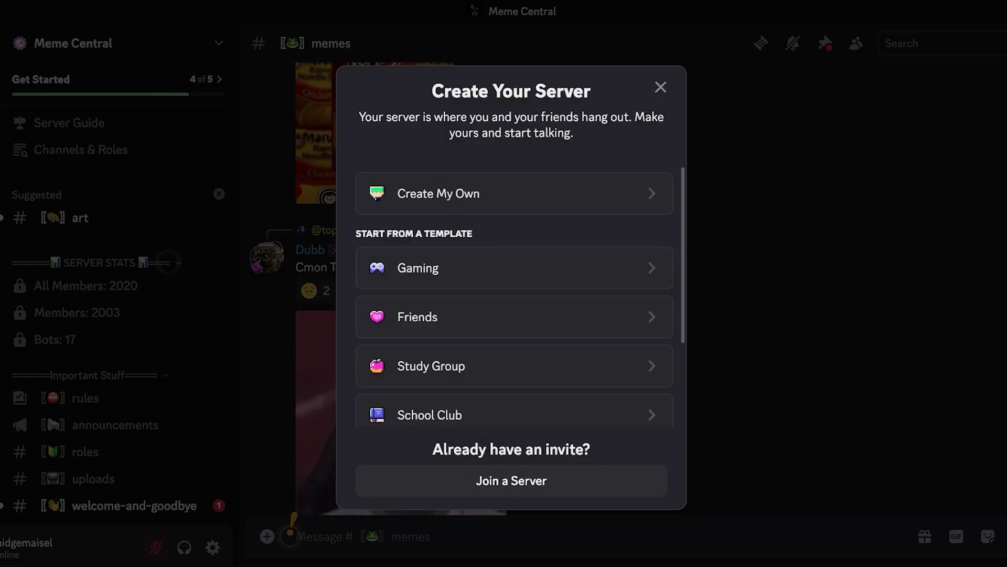
click(438, 193)
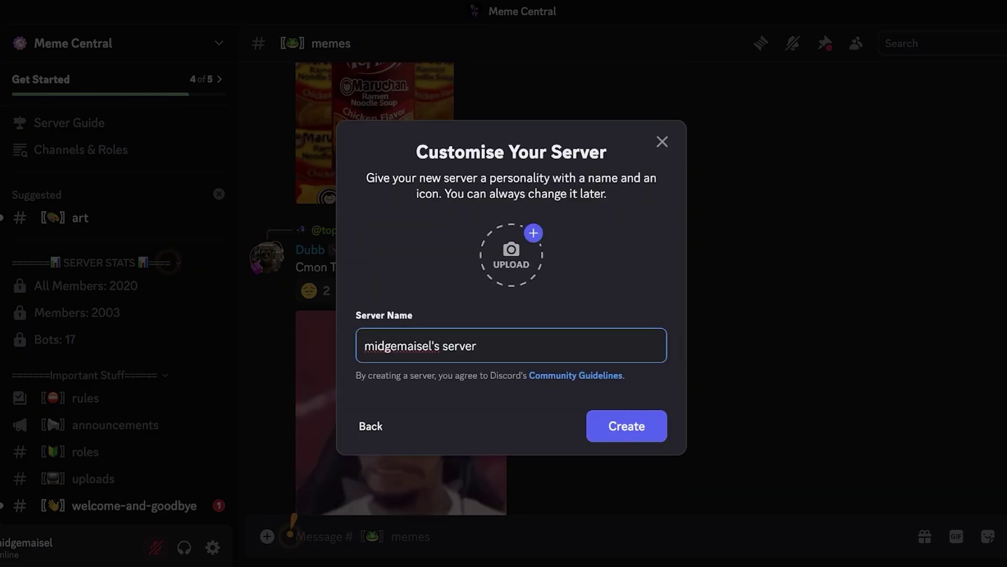
key(BackSpace)
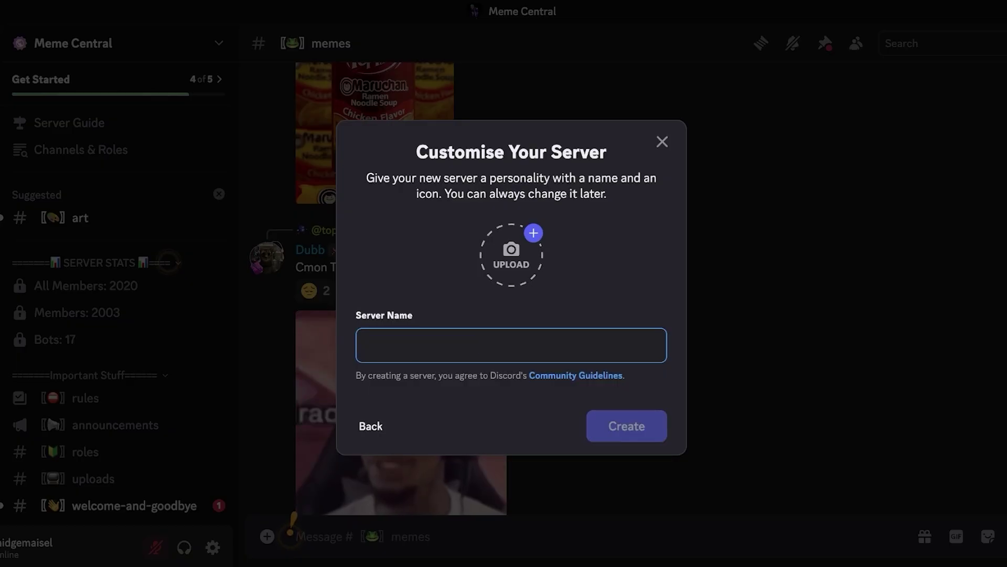
text(Meme)
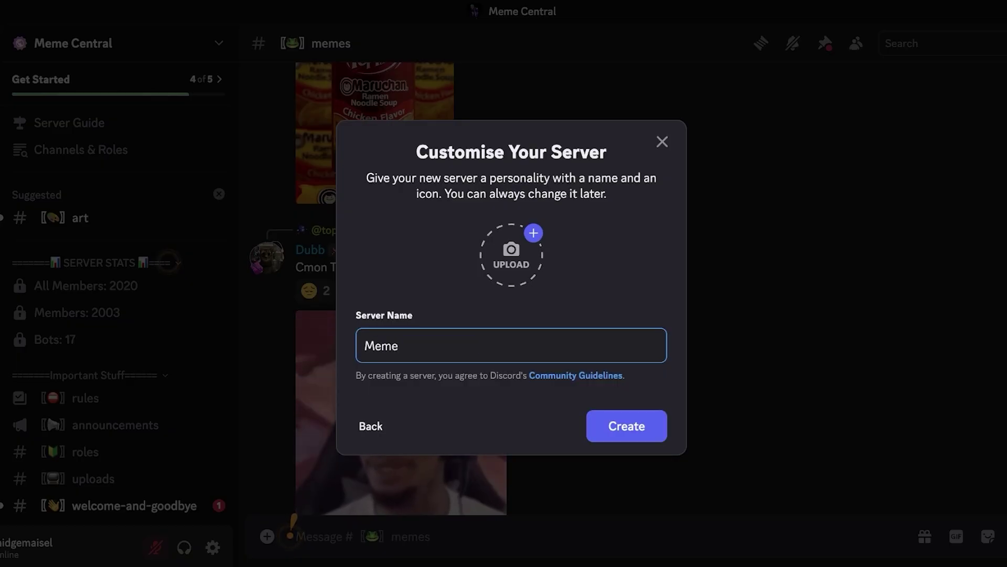
text( 07)
key(Return)
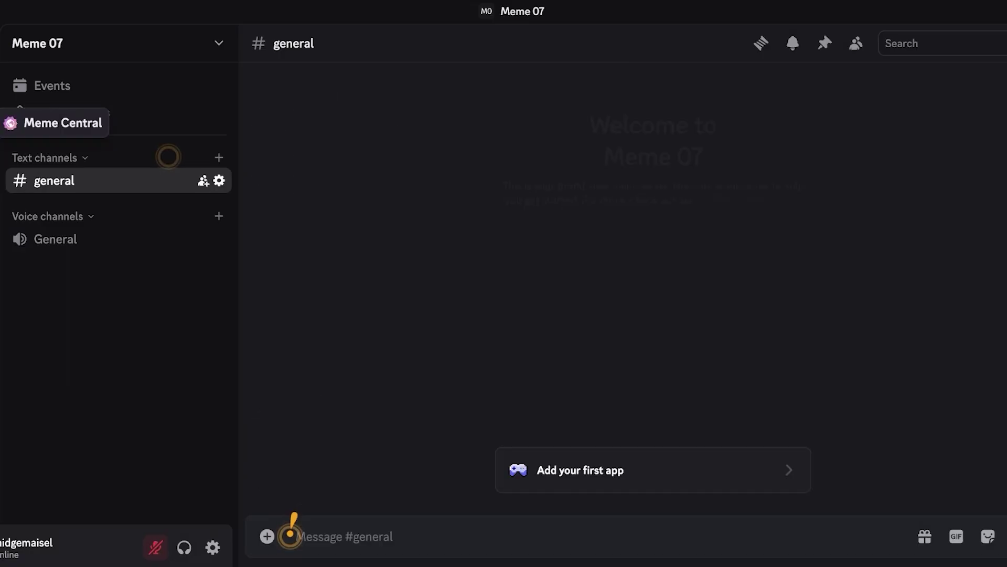
- Check Meme 07's server menu, then begin a new text channel
click(229, 43)
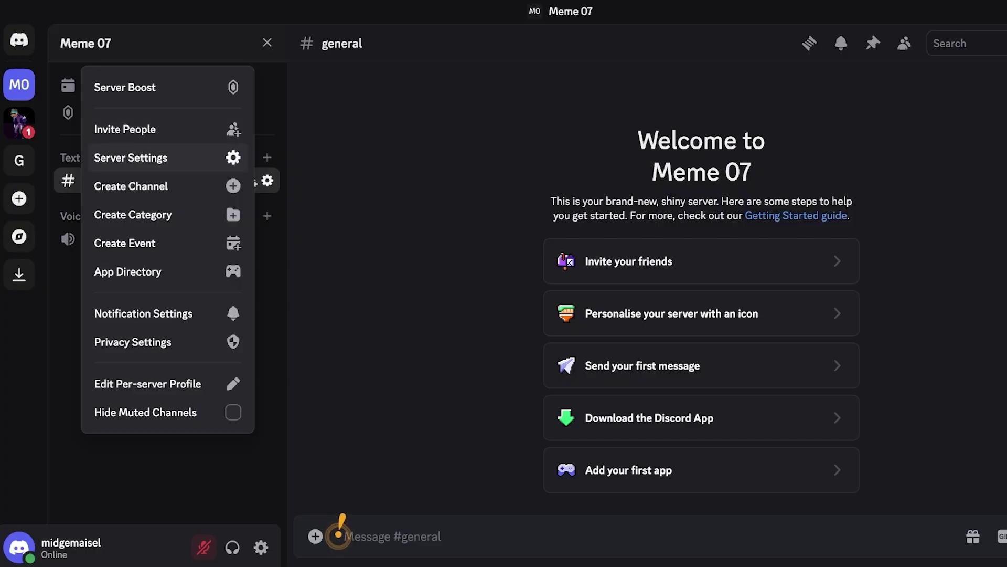
click(216, 157)
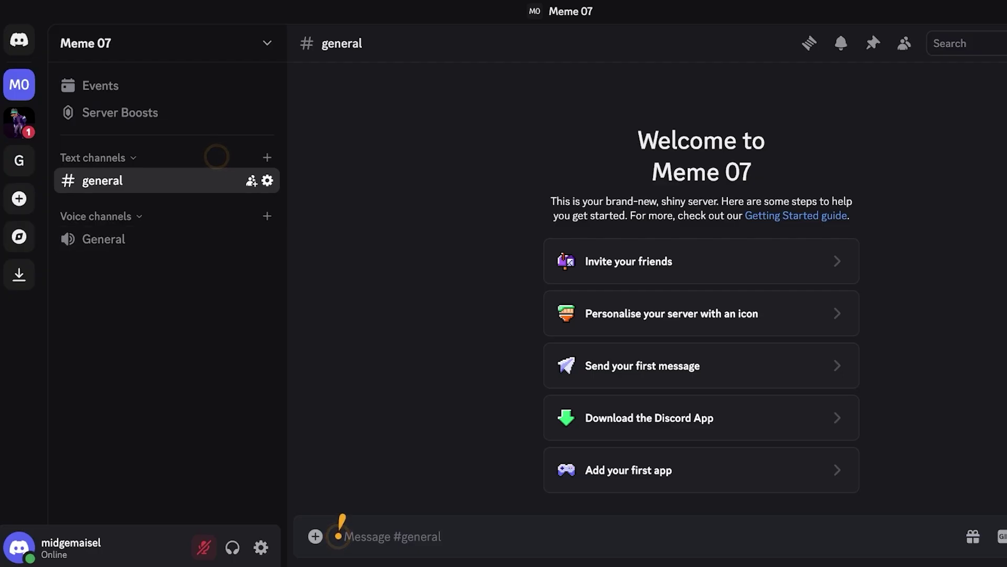
click(267, 157)
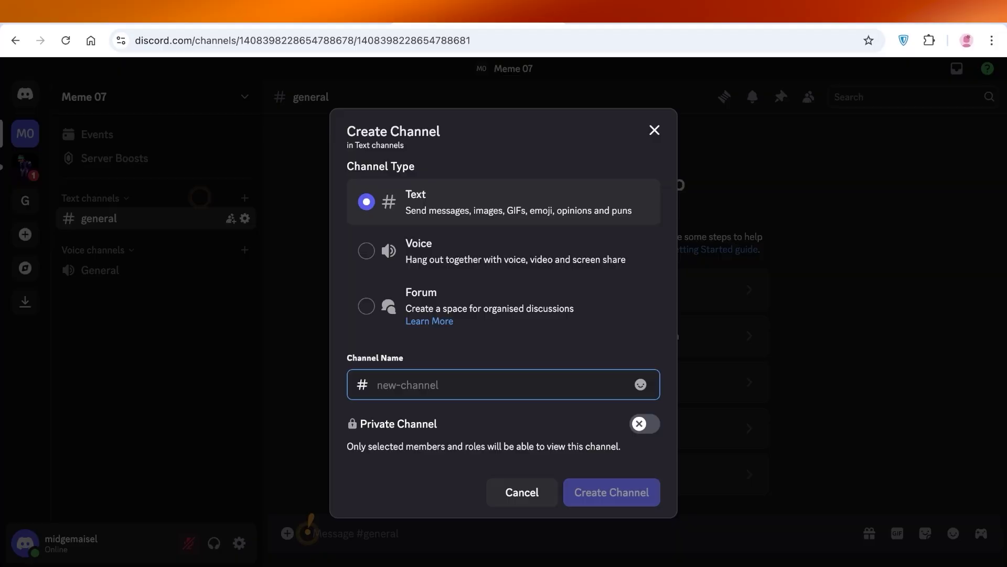
- Close the Create Channel dialog without adding a channel
key(Escape)
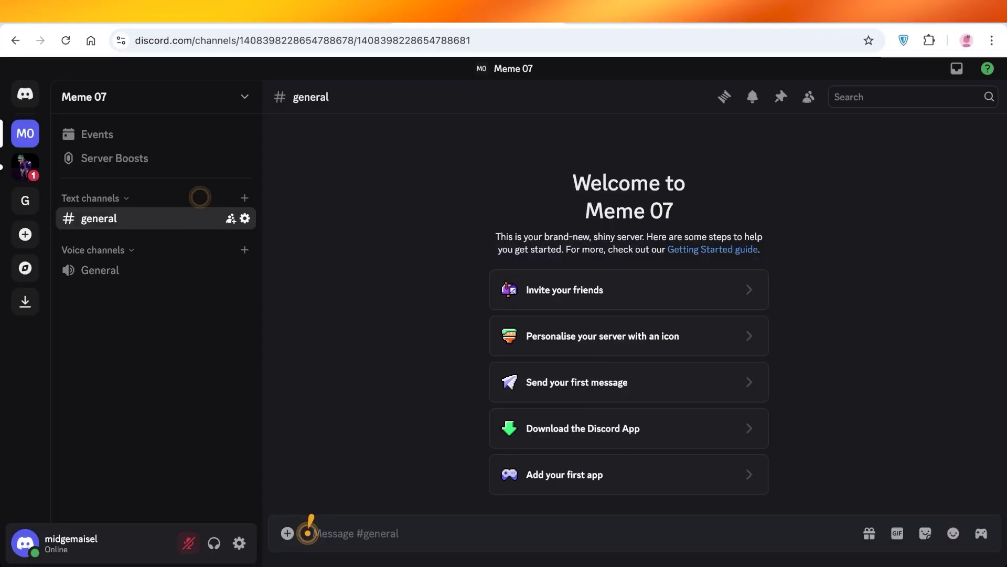